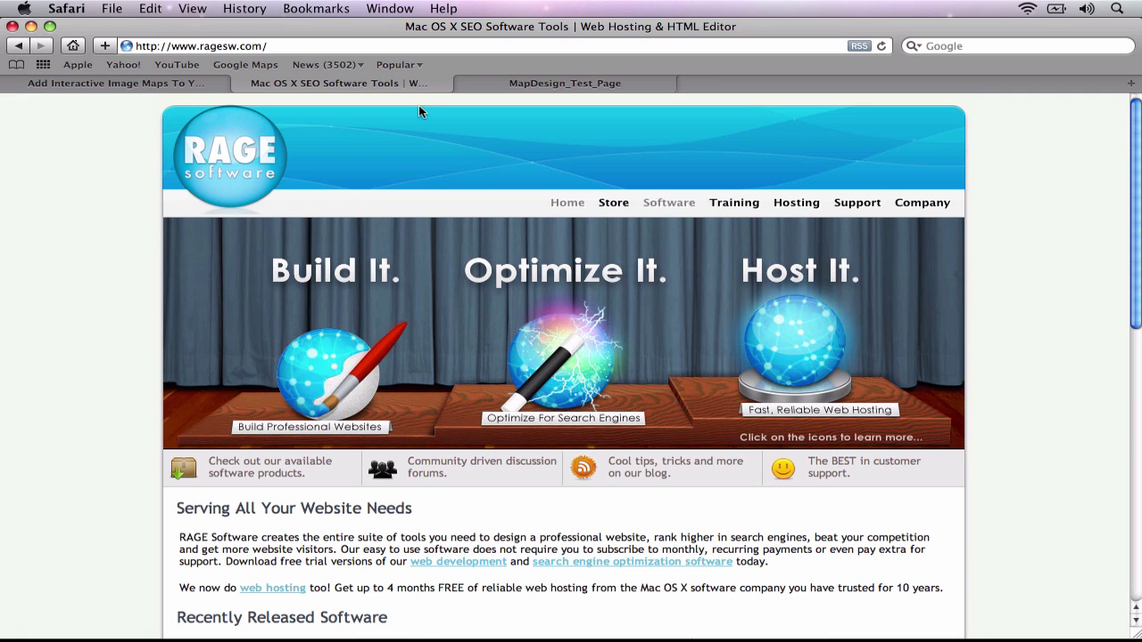
Review the existing MapDesign_Test_Page tab, then the interactive image maps tutorial page
click(530, 83)
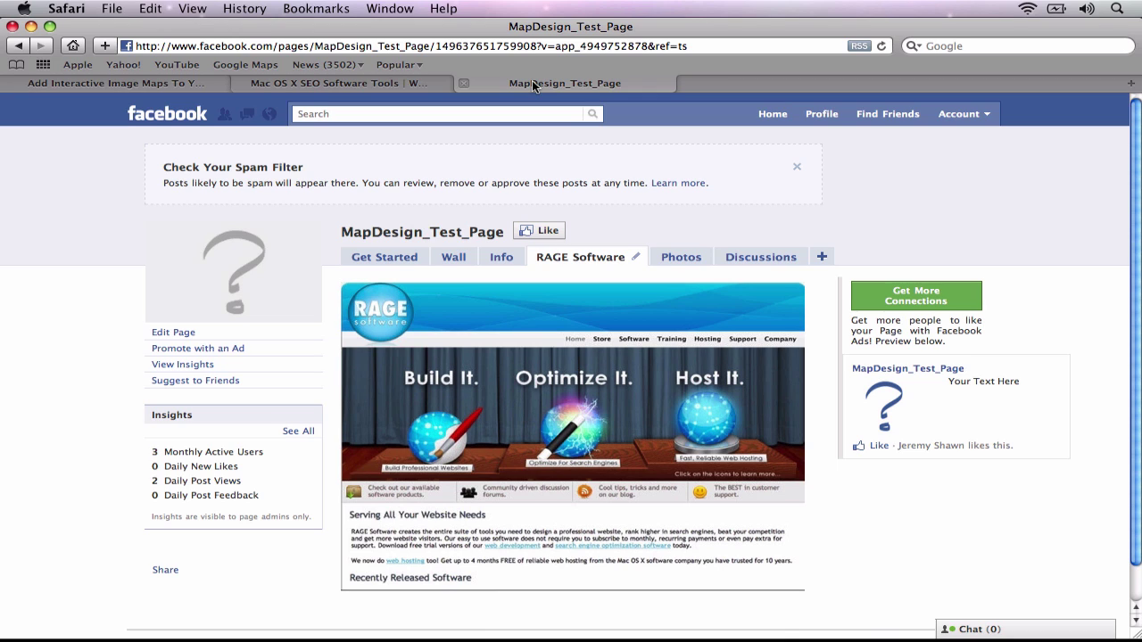
click(177, 85)
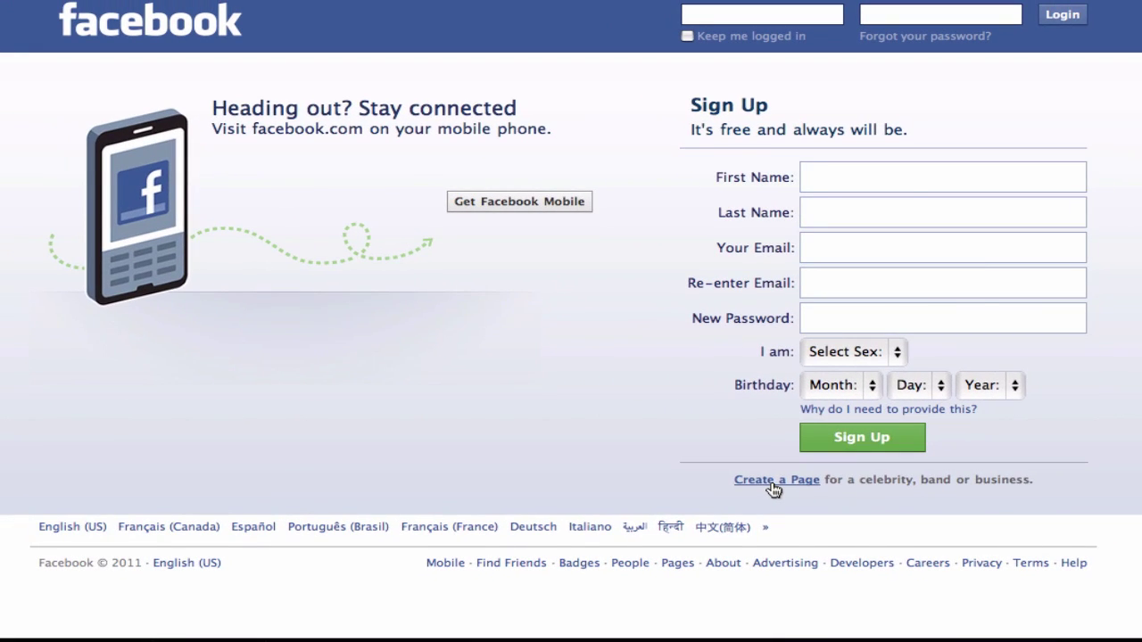
Start a Brand, product, or organization › Products Page named MapDesign, confirming official representative permission
click(770, 484)
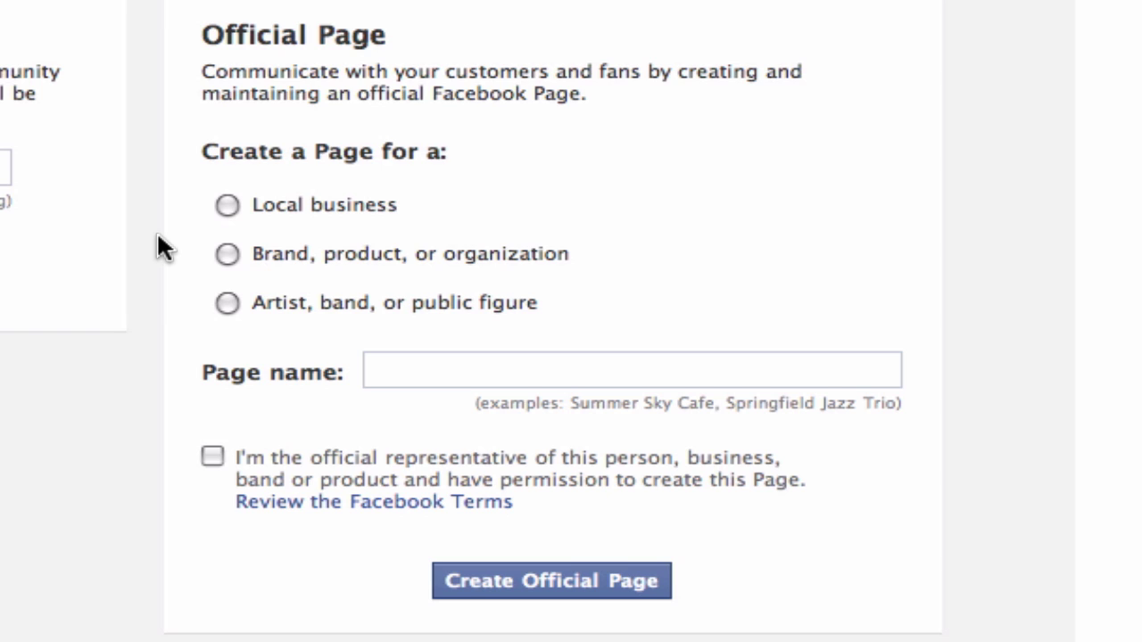
click(227, 253)
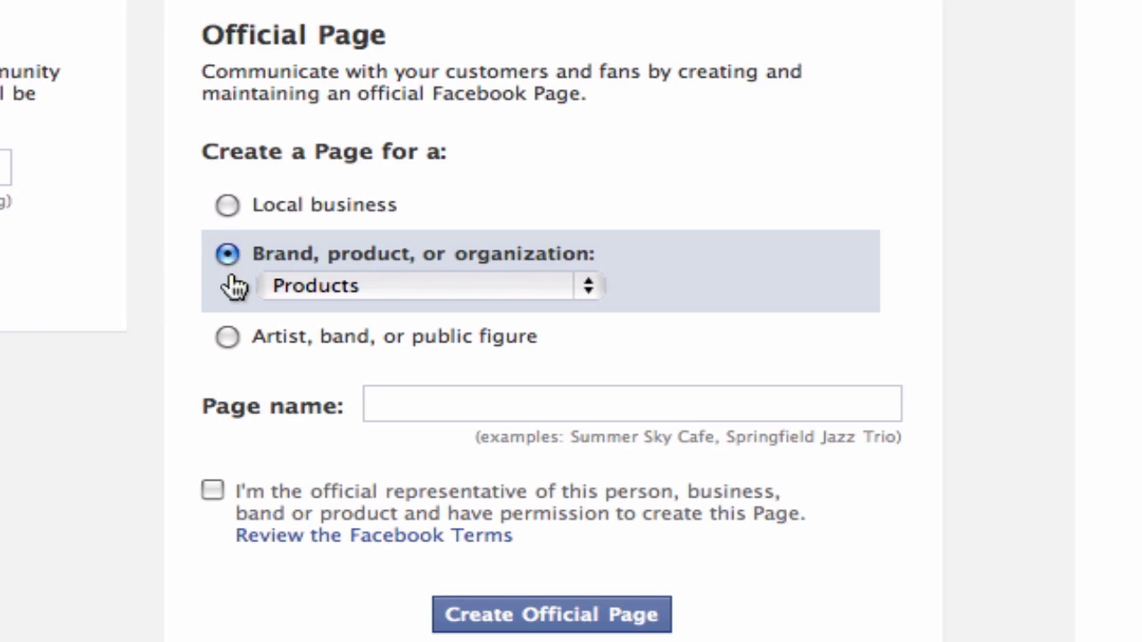
click(407, 419)
text(MapDesign)
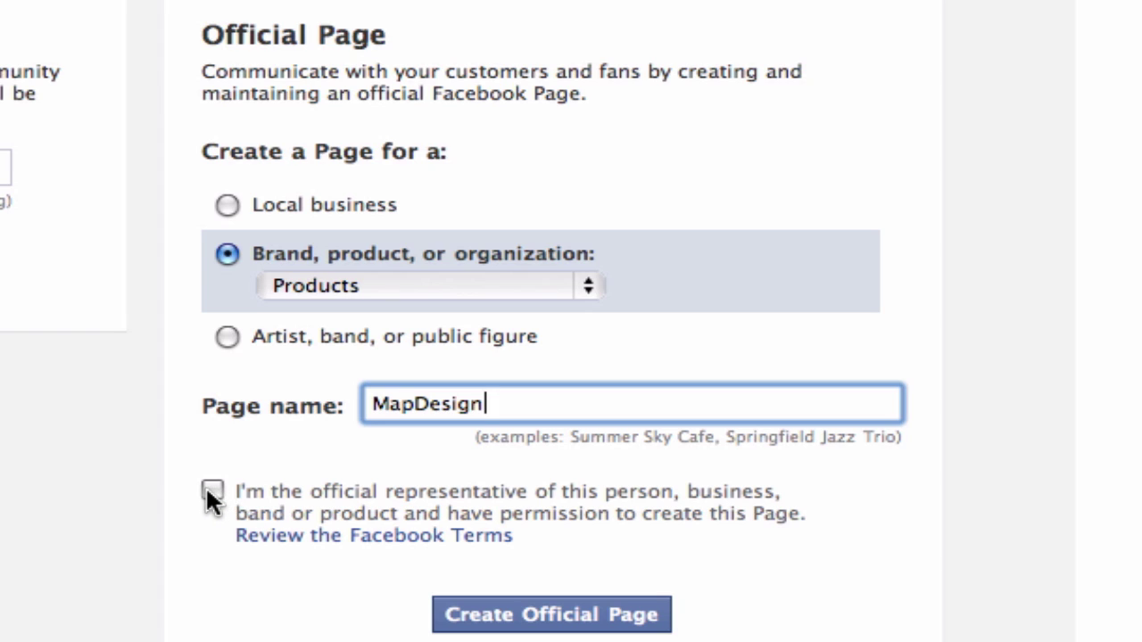
click(212, 490)
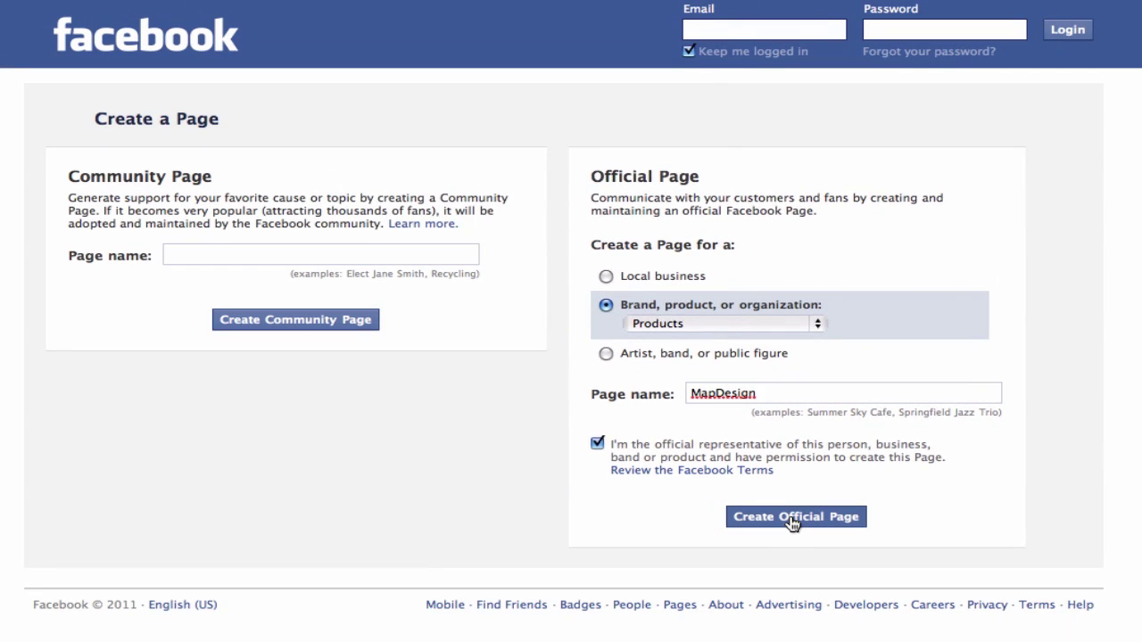
Submit and confirm the MapDesign Page, choosing to log in with an existing account
click(546, 624)
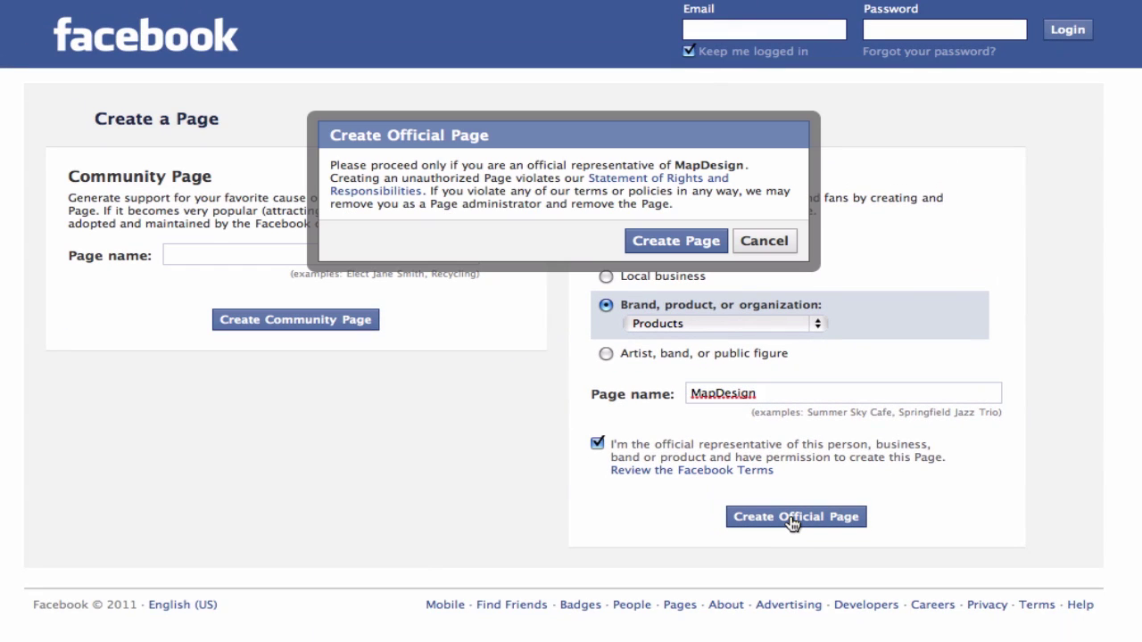
click(674, 249)
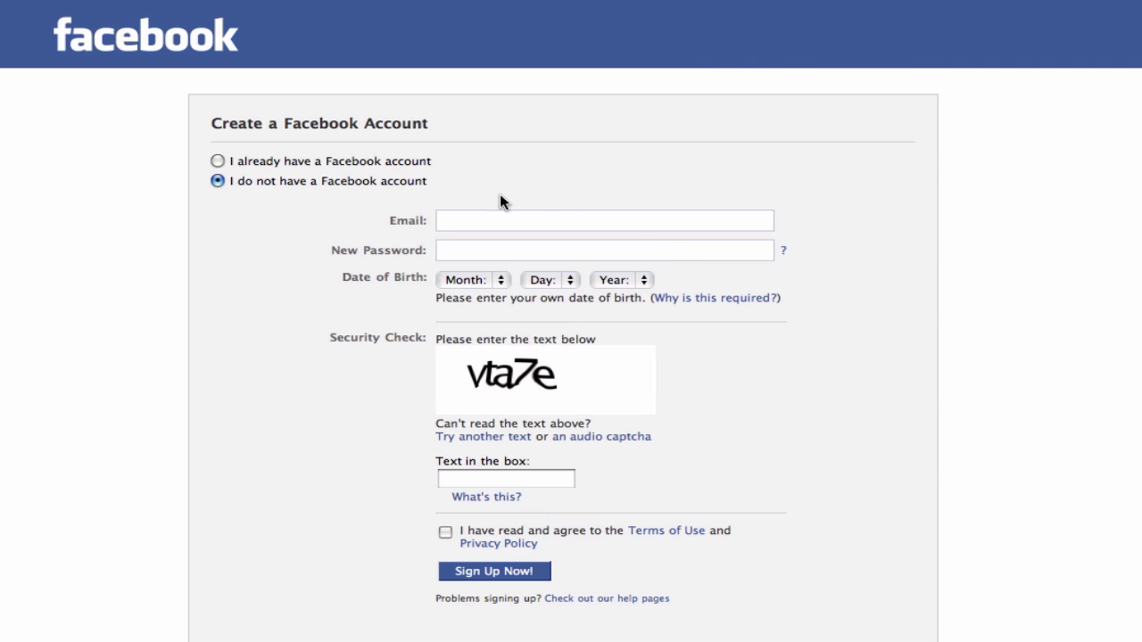
click(217, 161)
Log in with the account's e-mail address and password
click(471, 219)
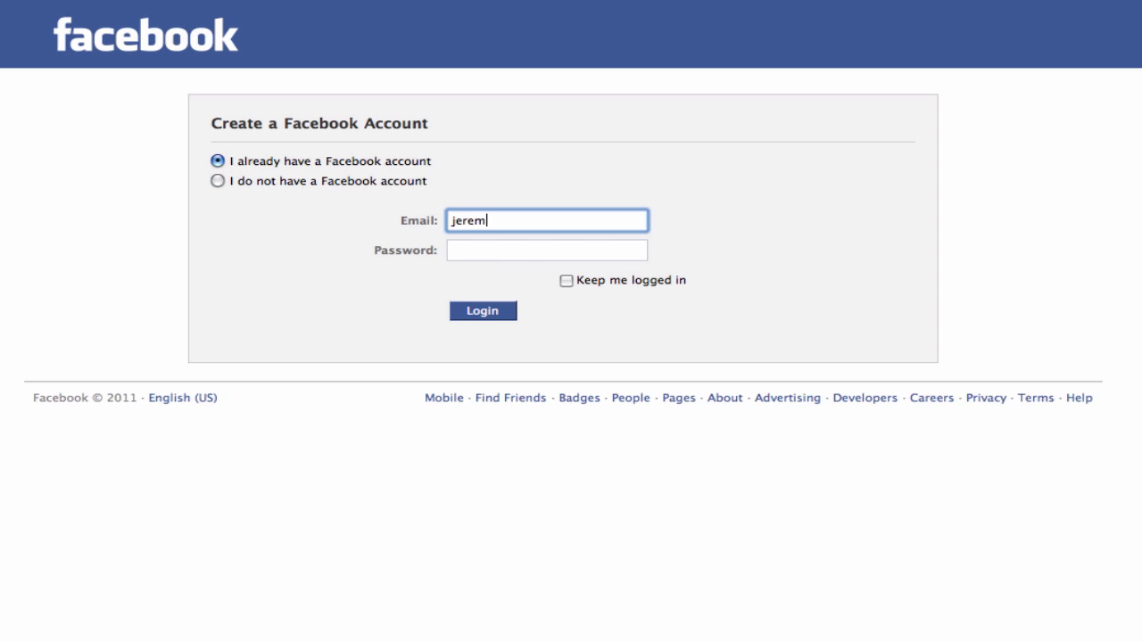
key(Tab)
text(********)
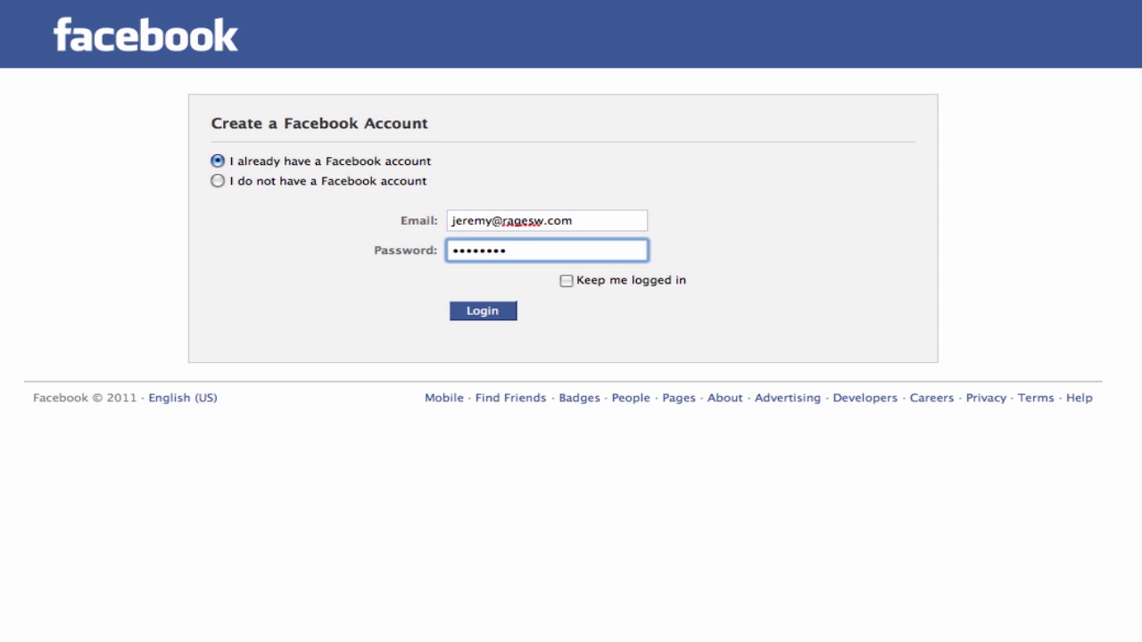
key(Return)
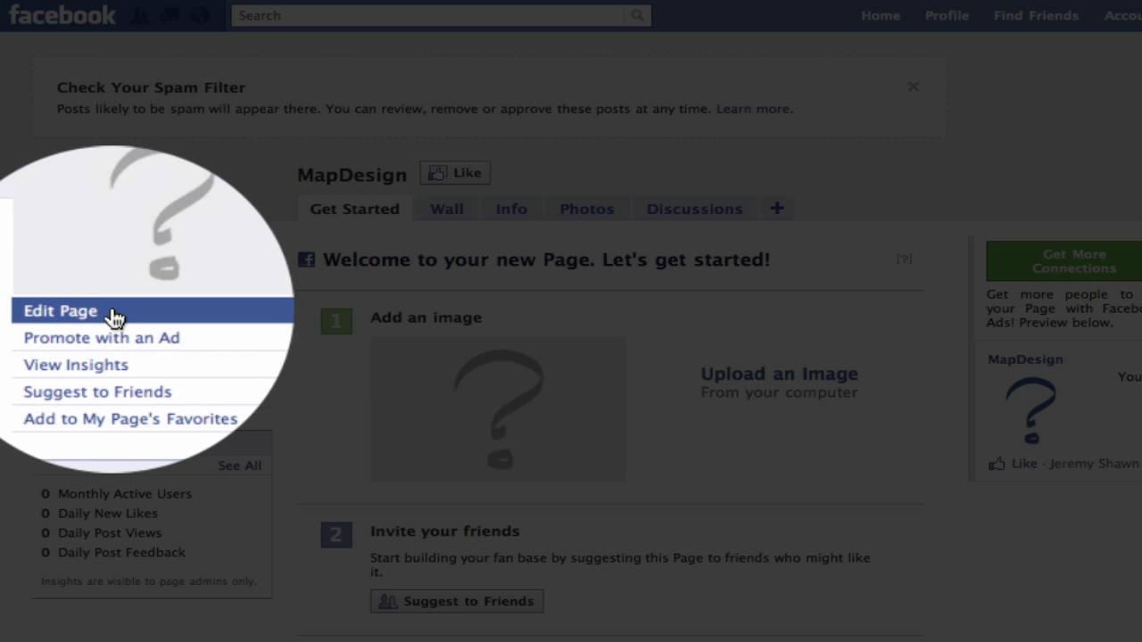
Add the Static FBML app from the Page's Apps settings and refresh the list to show FBML 1
click(114, 319)
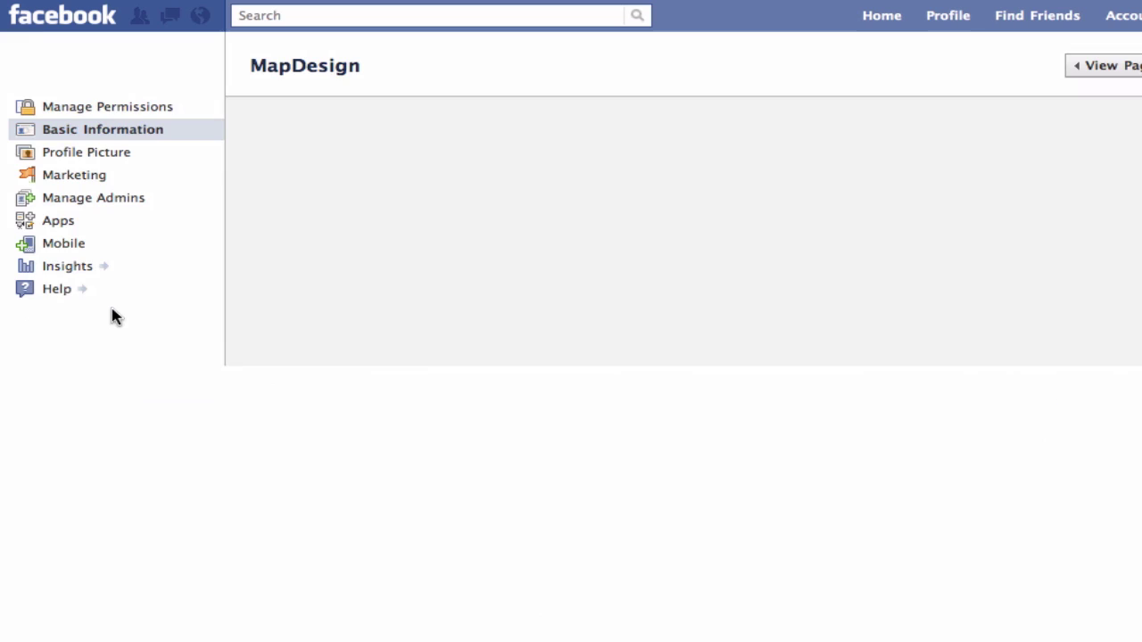
click(59, 223)
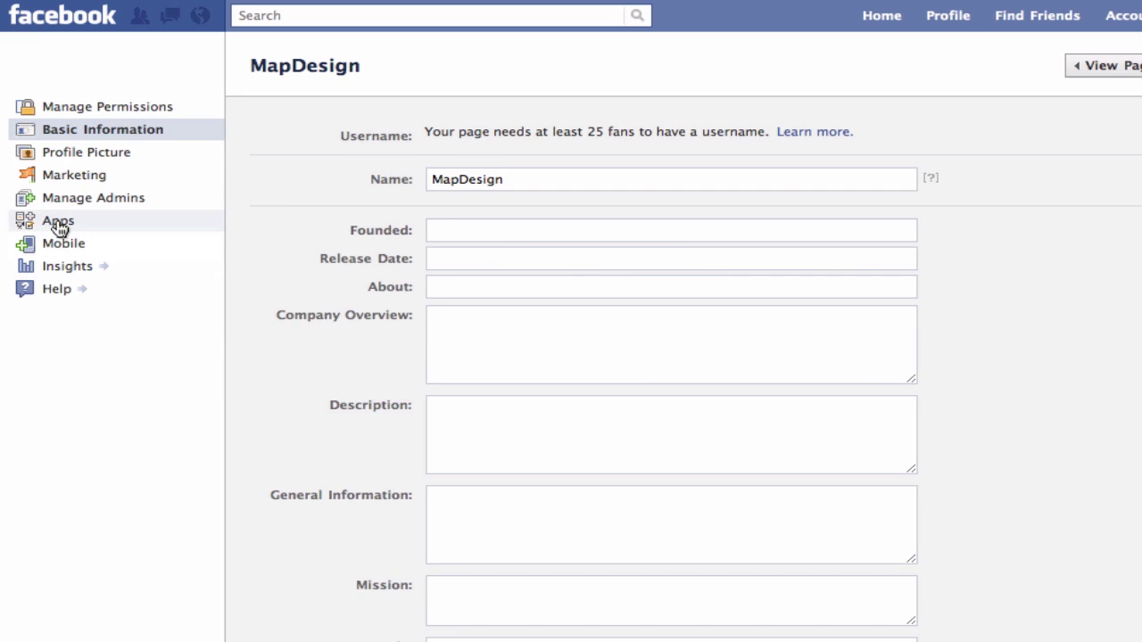
scroll(56, 163, down, 3)
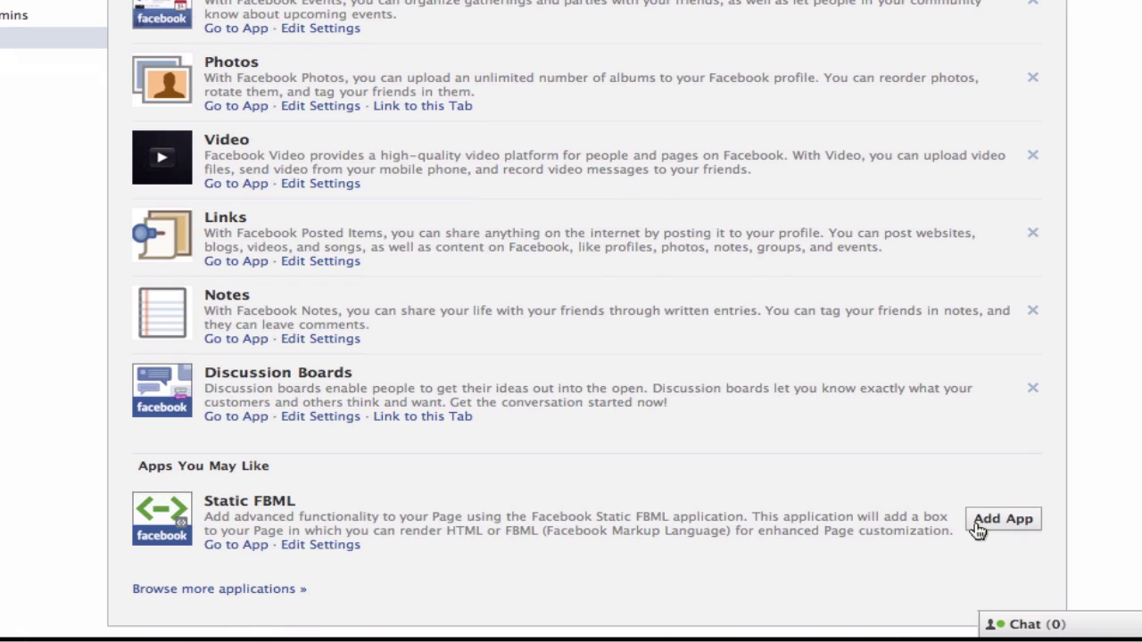
click(979, 528)
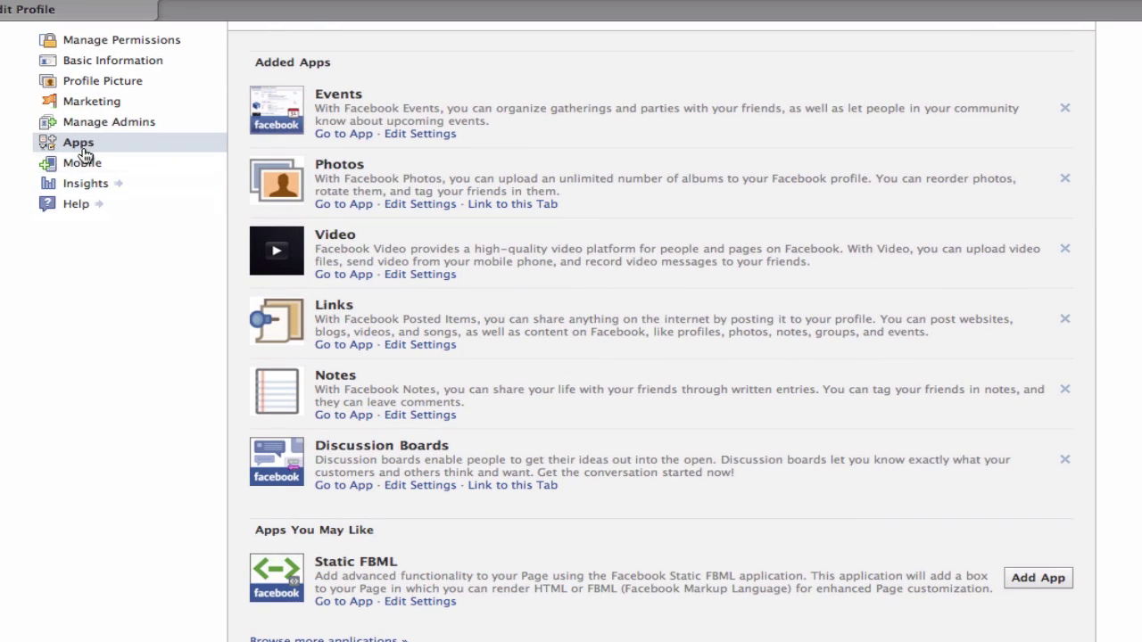
click(78, 146)
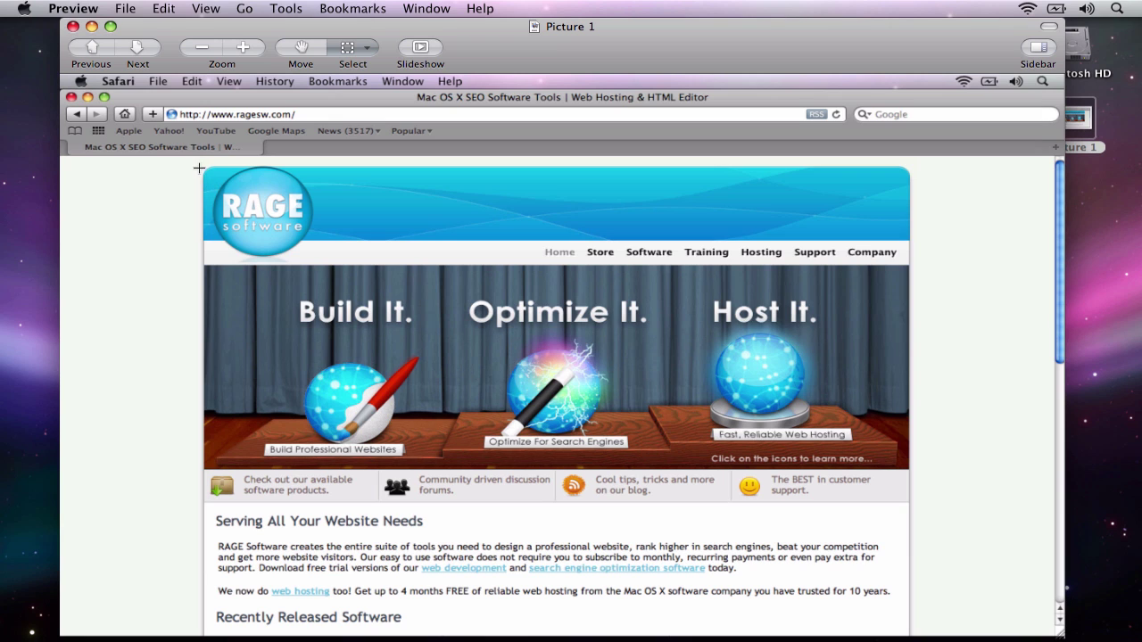
Copy the selected header, banner and info strip and create a new image from the clipboard
drag(203, 165, 912, 503)
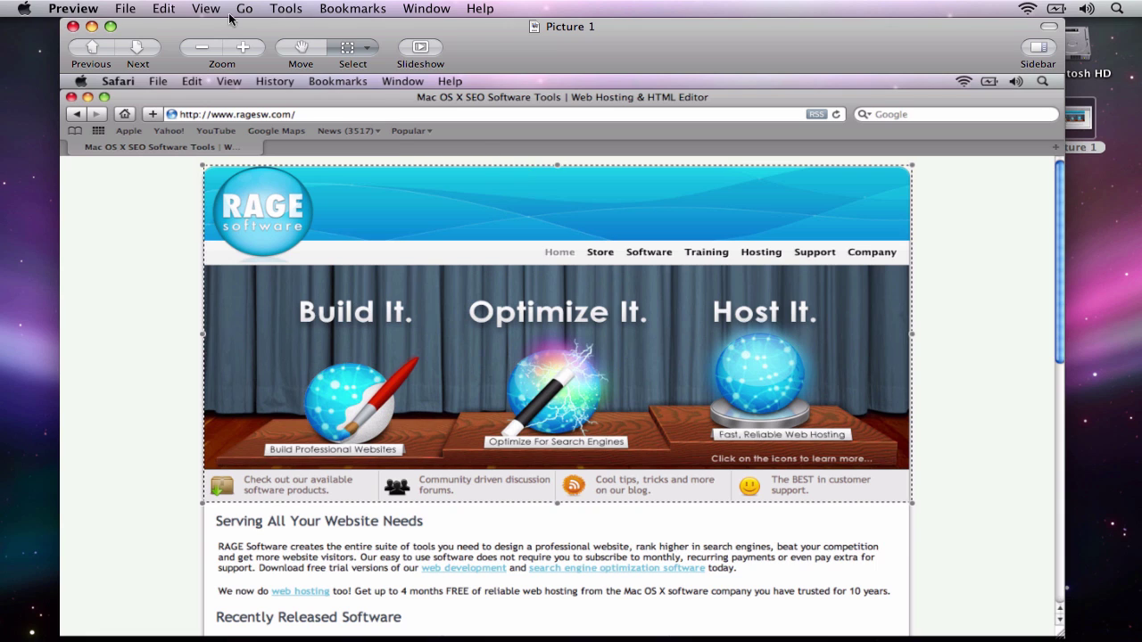
click(175, 10)
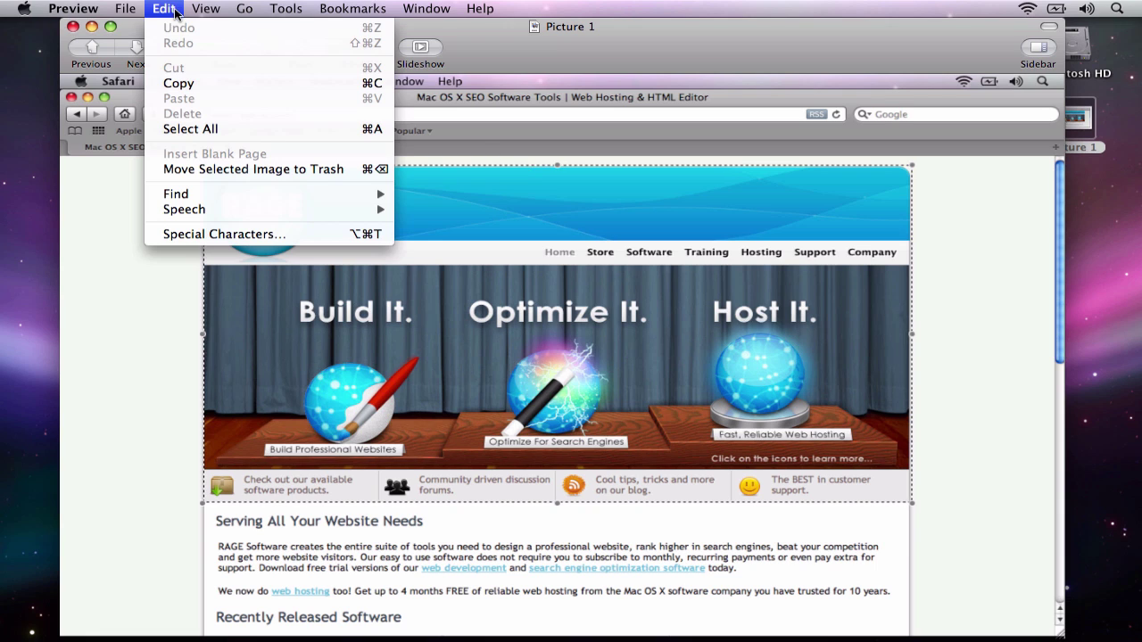
click(176, 83)
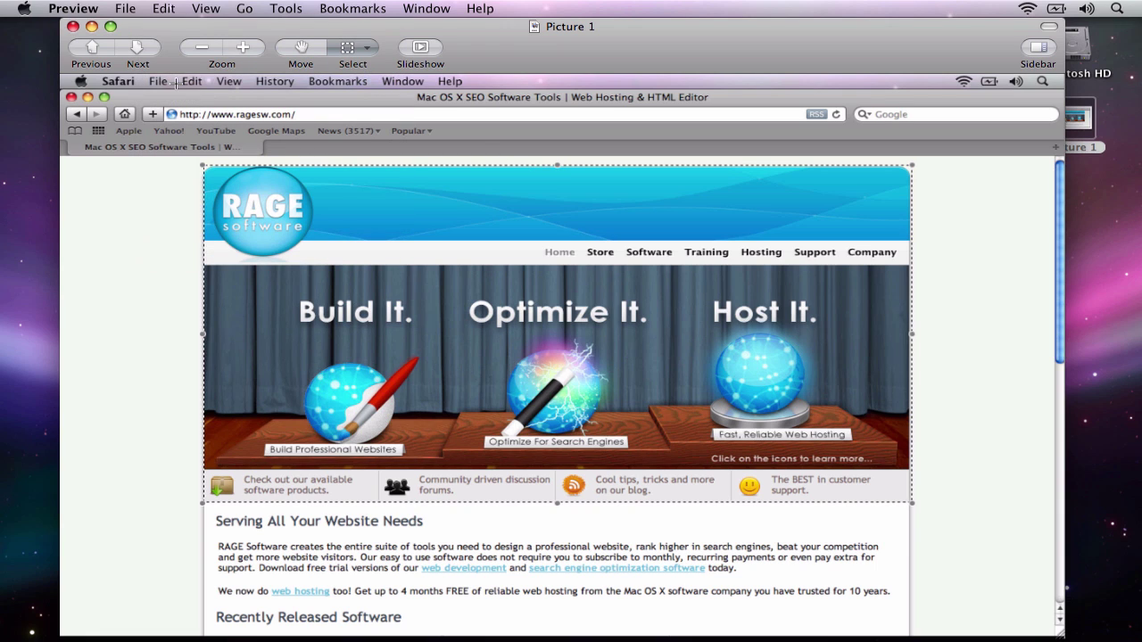
click(129, 10)
click(129, 29)
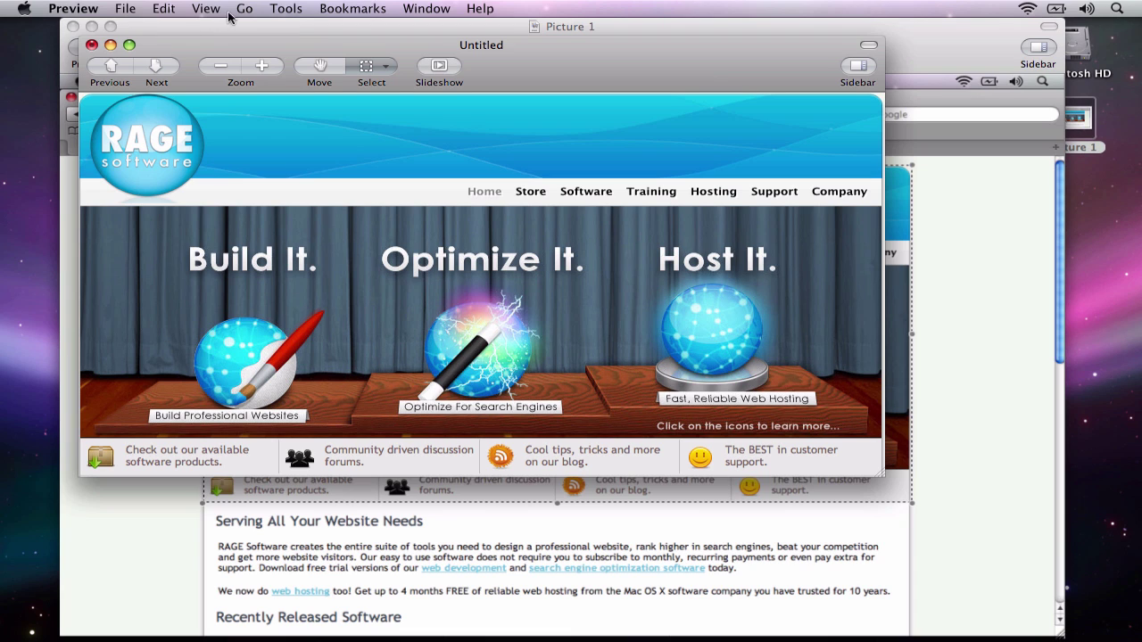
Resize the cropped banner image from 904 to 520 pixels wide
click(277, 11)
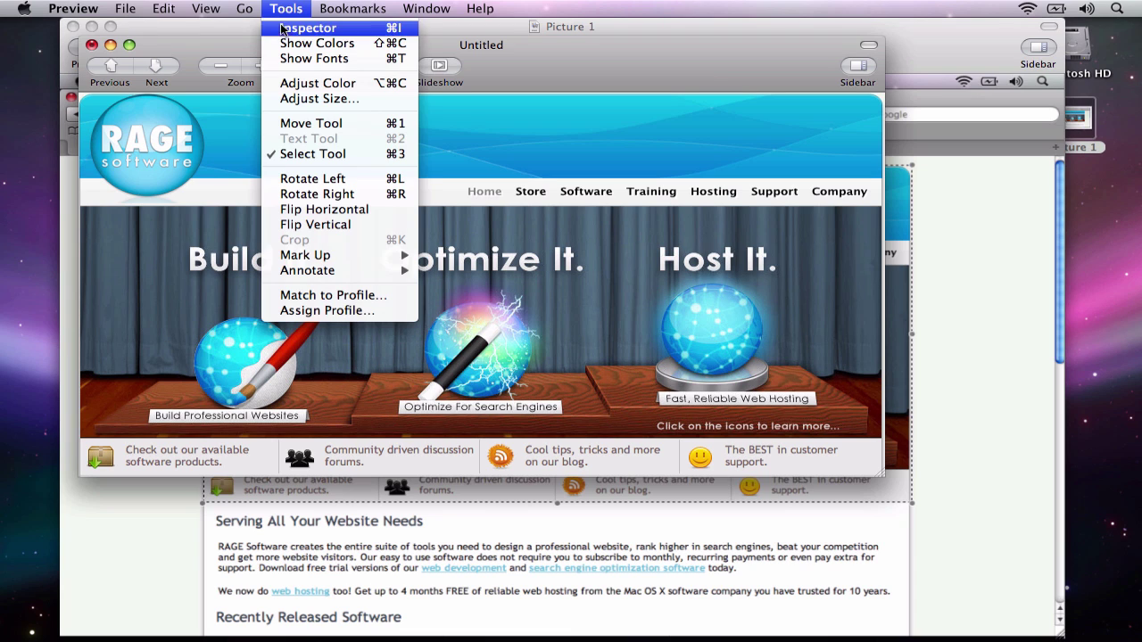
click(291, 99)
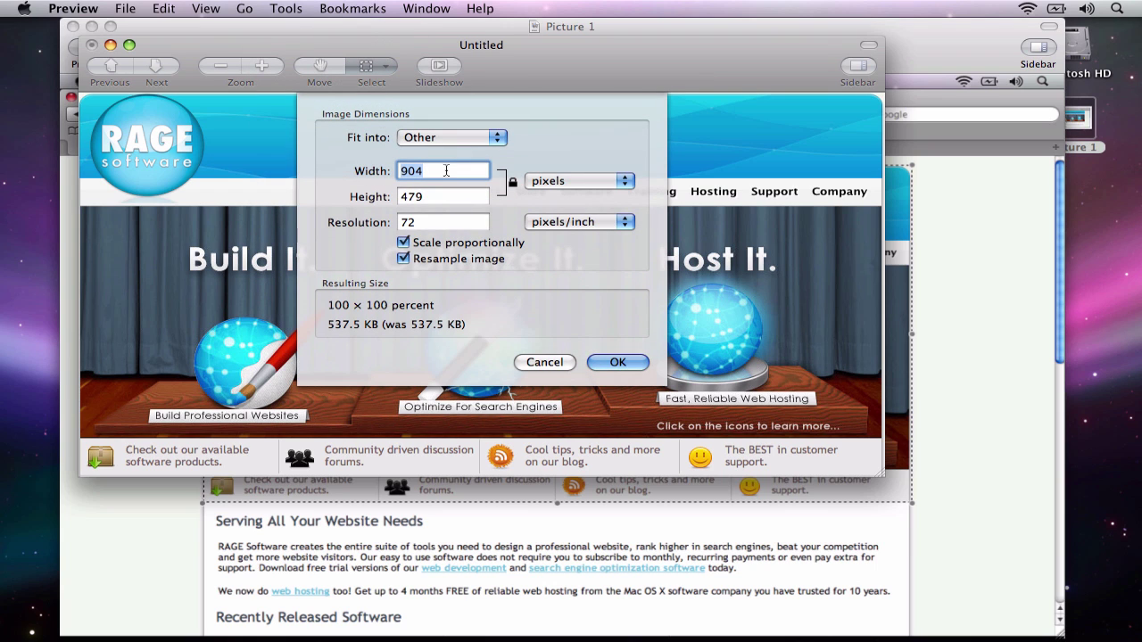
key(BackSpace)
text(520)
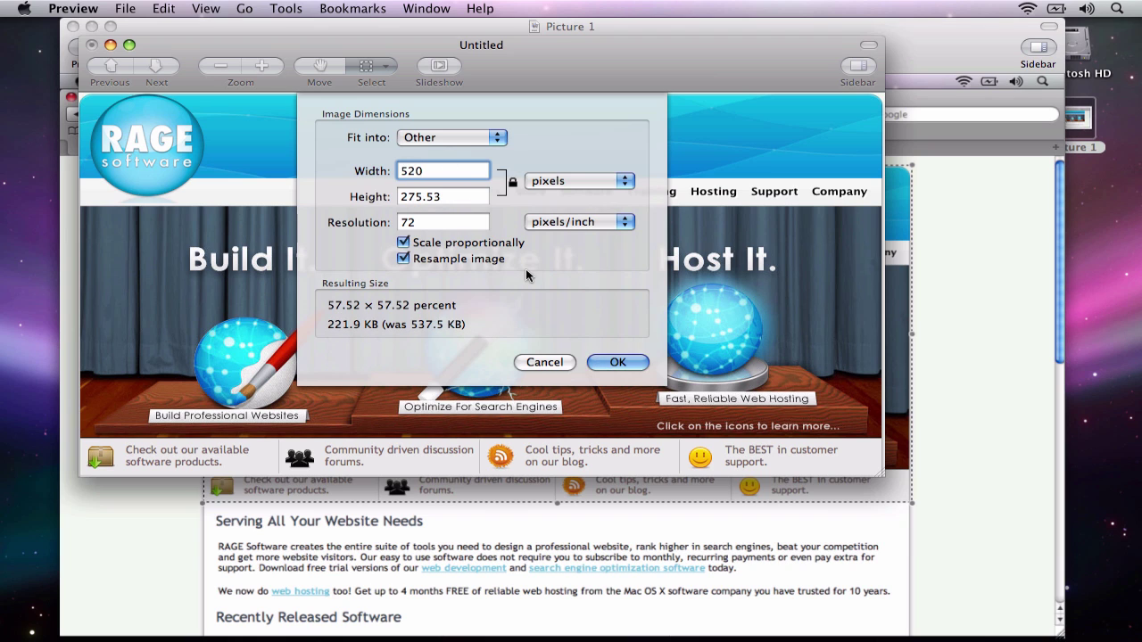
click(615, 361)
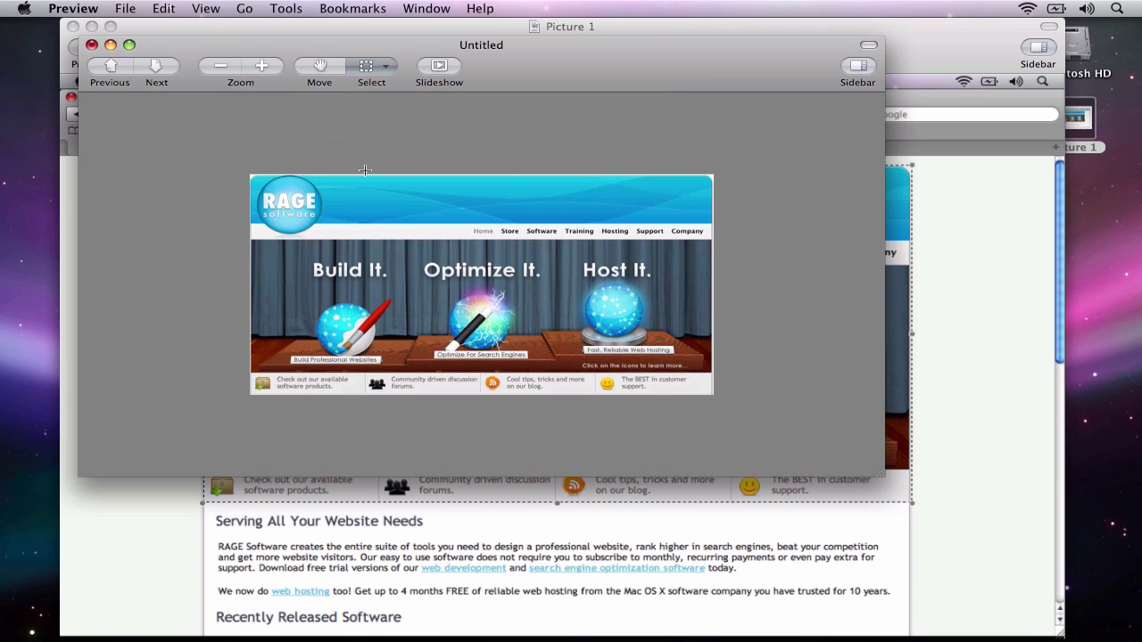
Save the banner as the TIFF file Untitled on the Desktop
click(136, 10)
click(162, 120)
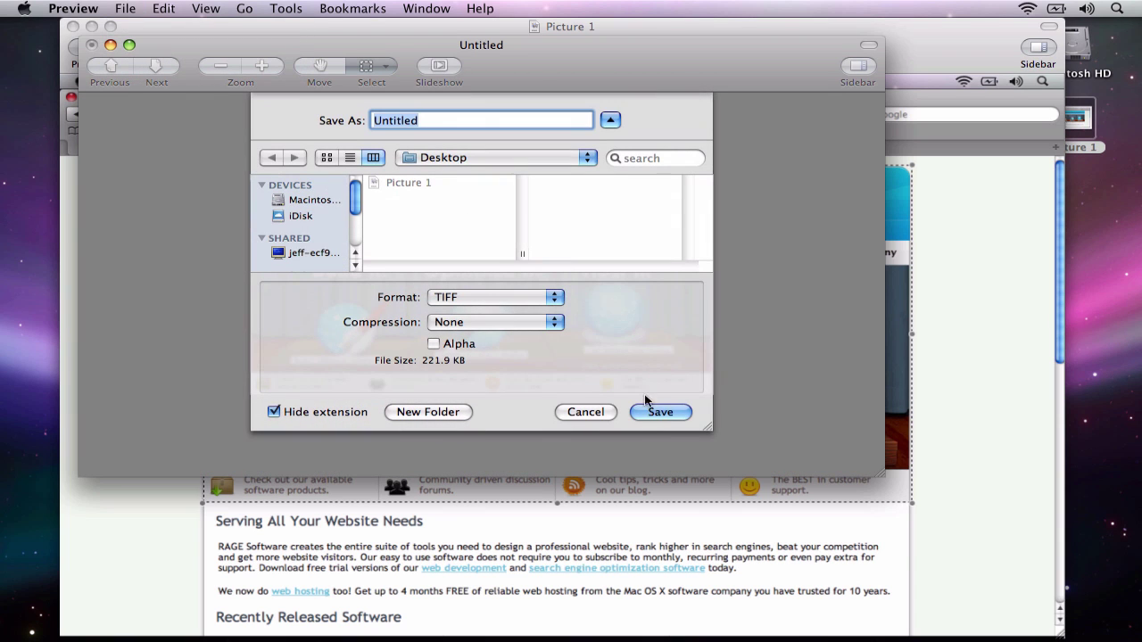
click(657, 411)
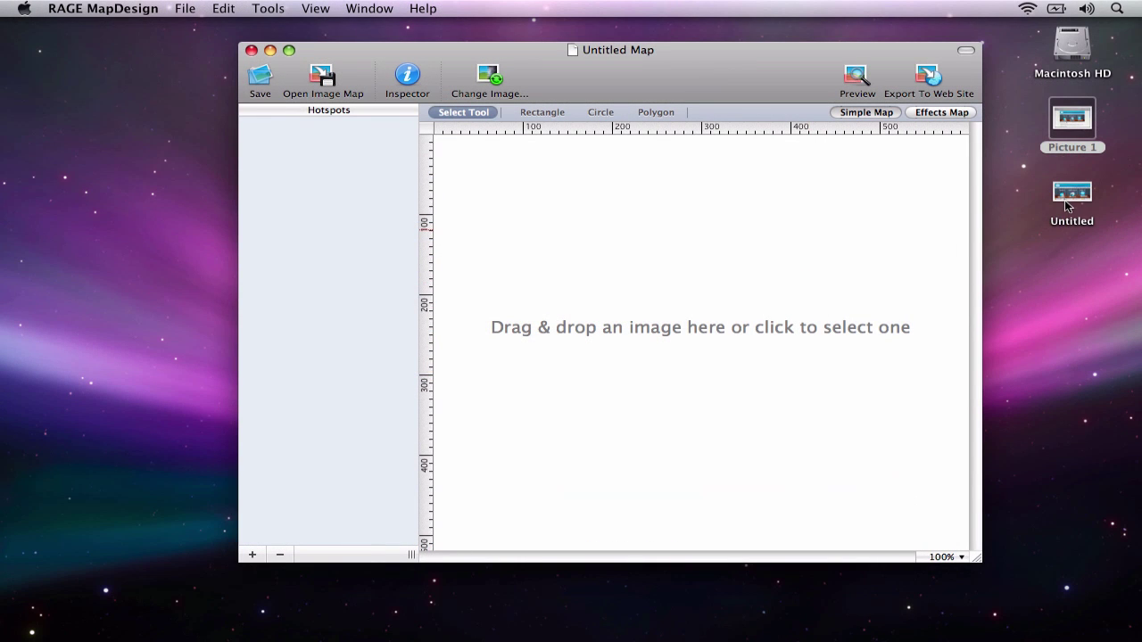
Drop the Untitled banner image from the Desktop onto the empty map canvas
drag(1068, 205, 684, 326)
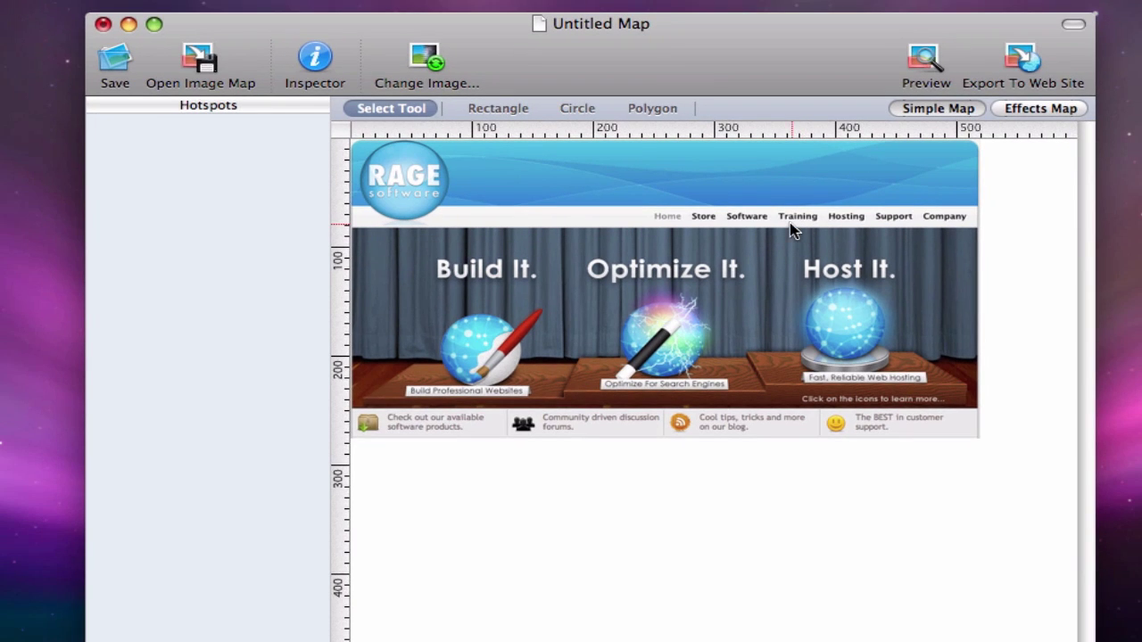
Draw a rectangle hotspot over the Home navigation link with the Rectangle tool
click(502, 114)
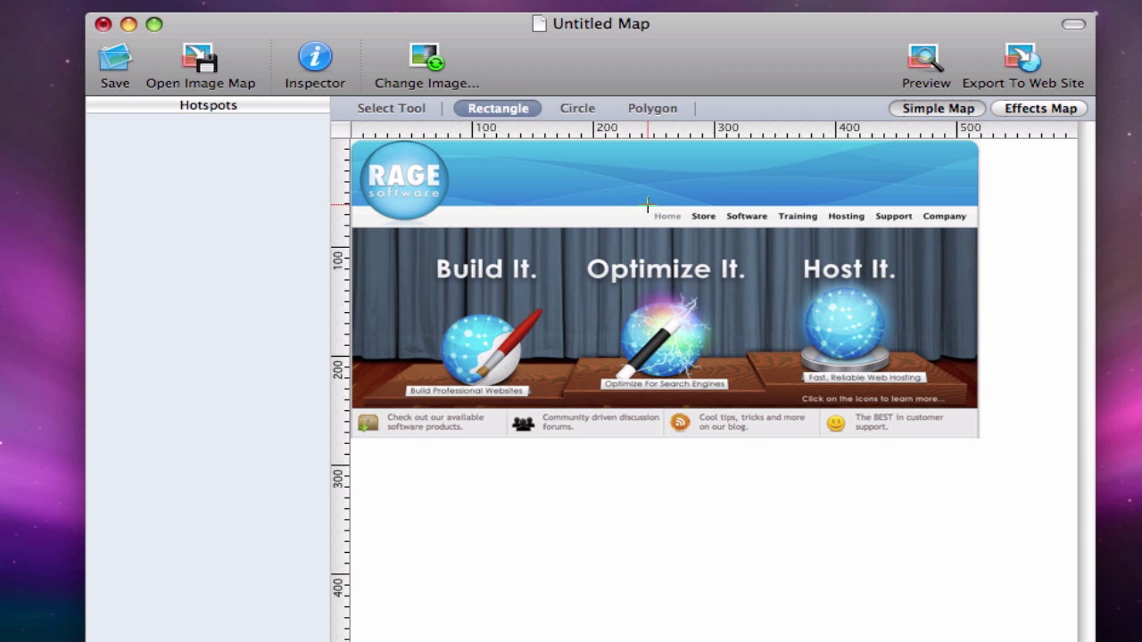
drag(647, 200, 688, 229)
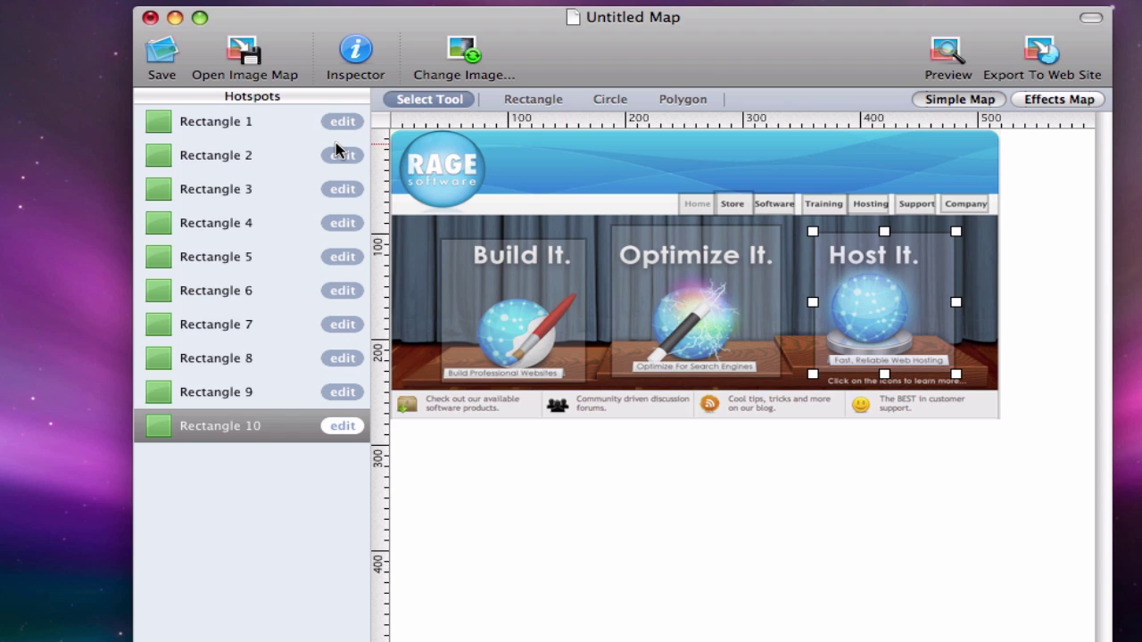
click(287, 125)
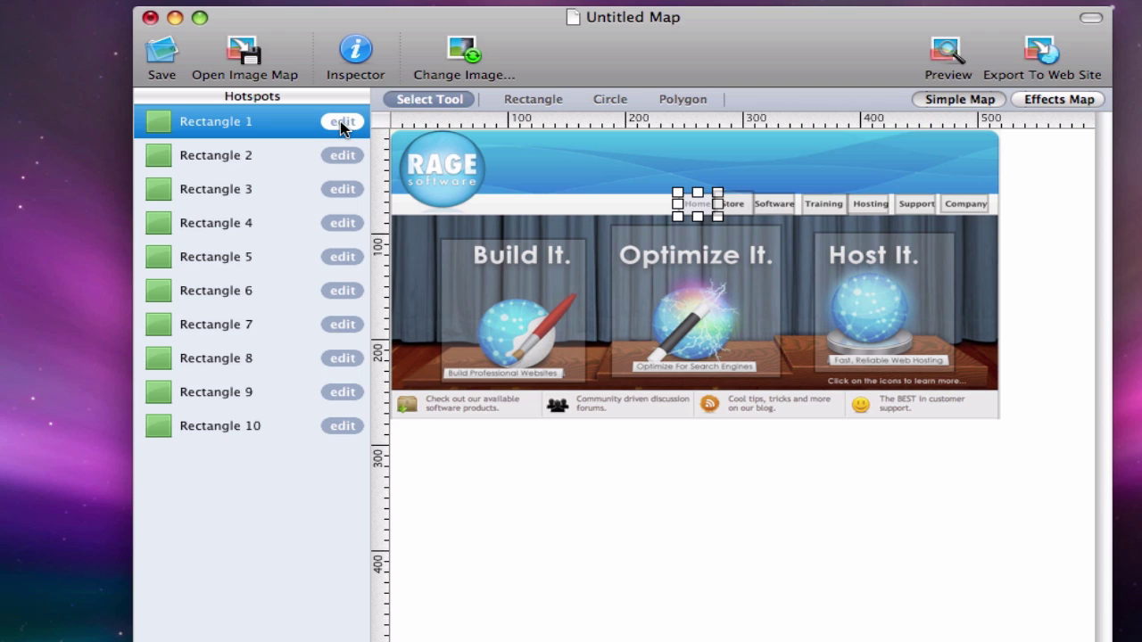
click(343, 123)
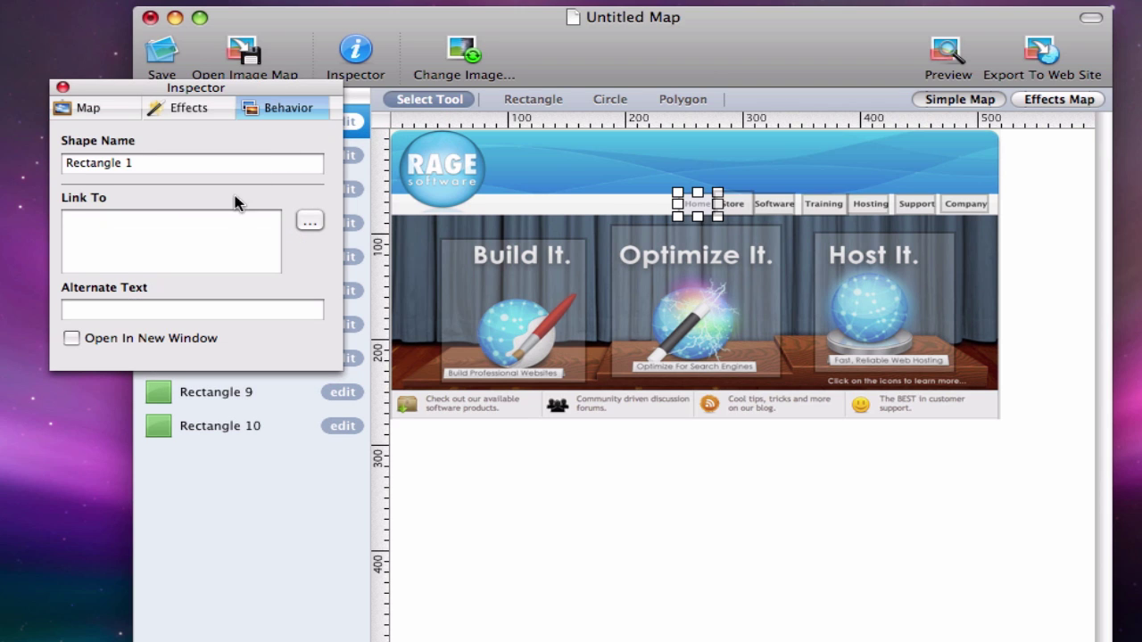
click(211, 235)
text(http)
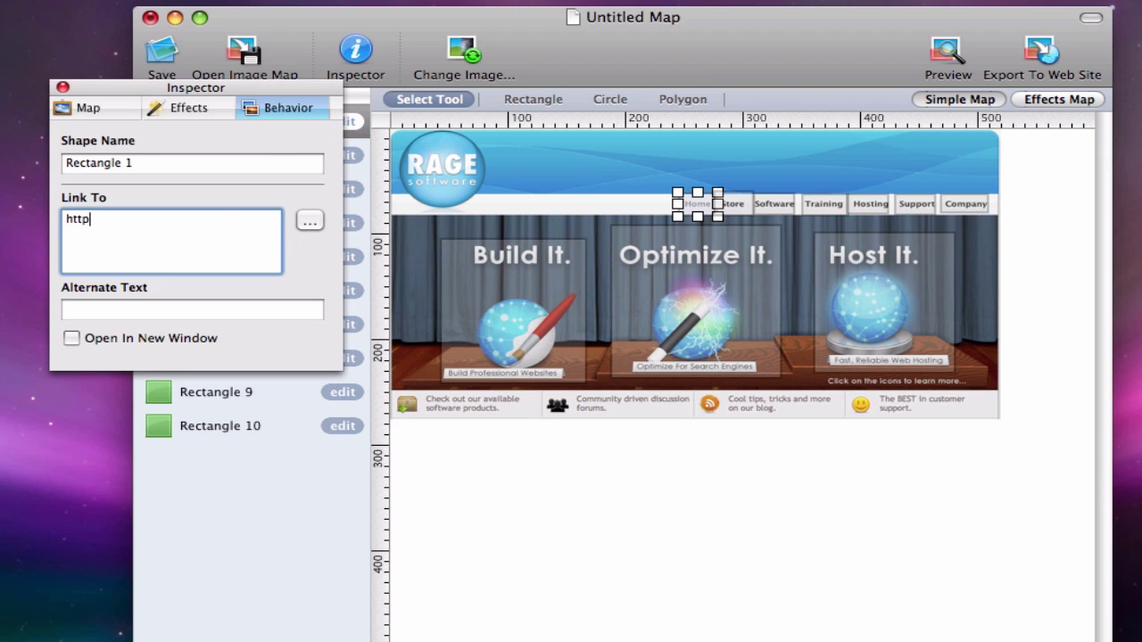
text(://www.ragesw.com)
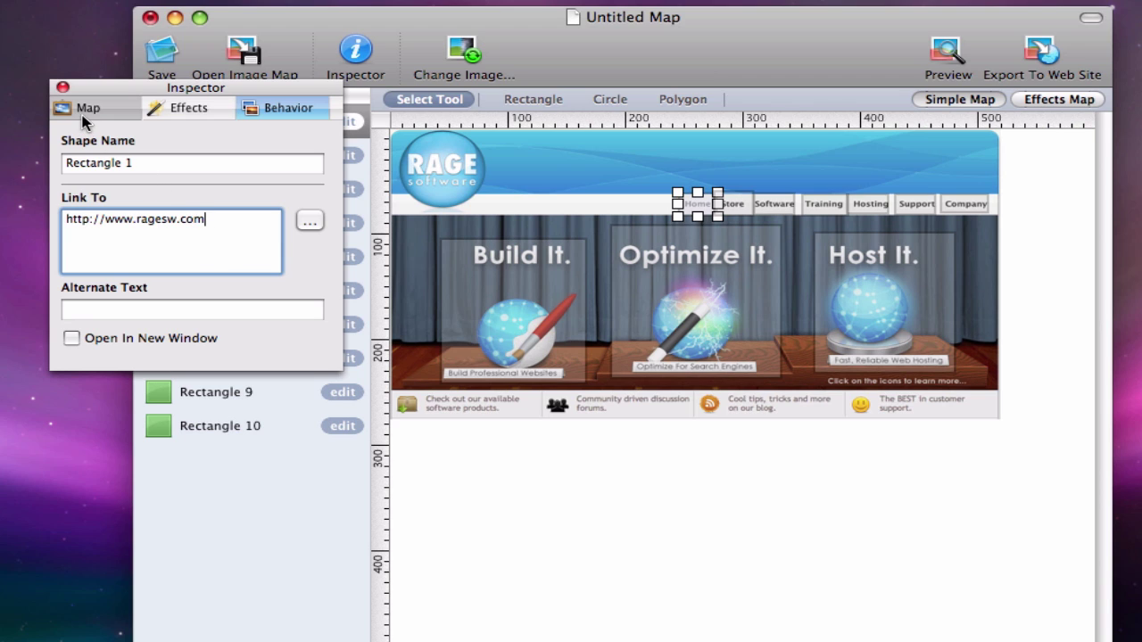
click(62, 87)
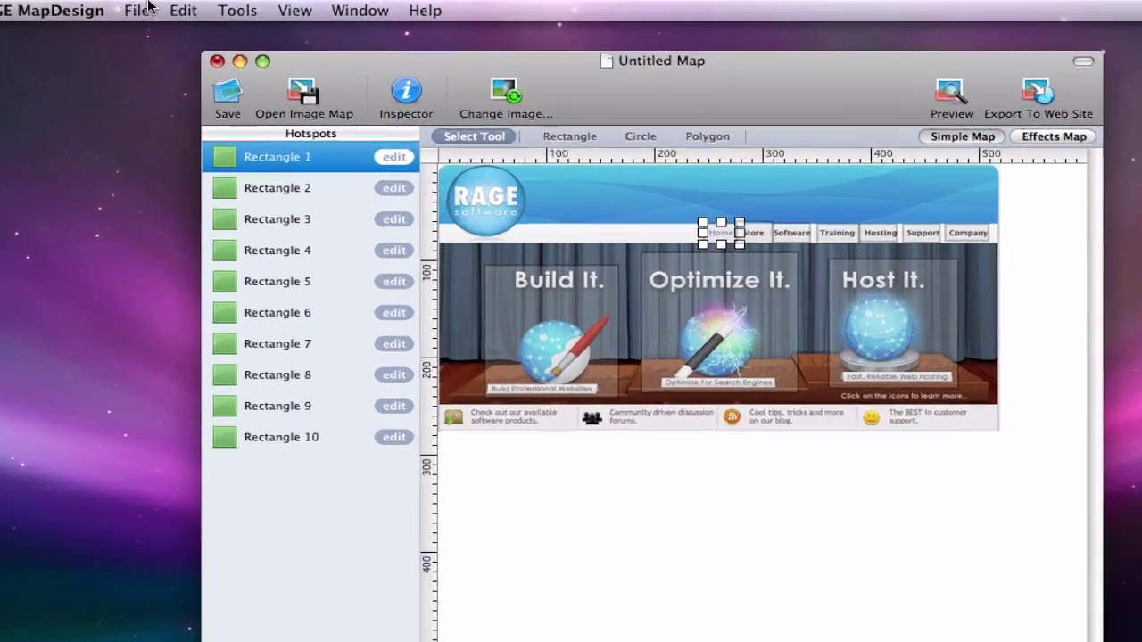
Export as Effects Image Map (HTML/CSS) with Maximum quality, saving as index on the Desktop
click(187, 9)
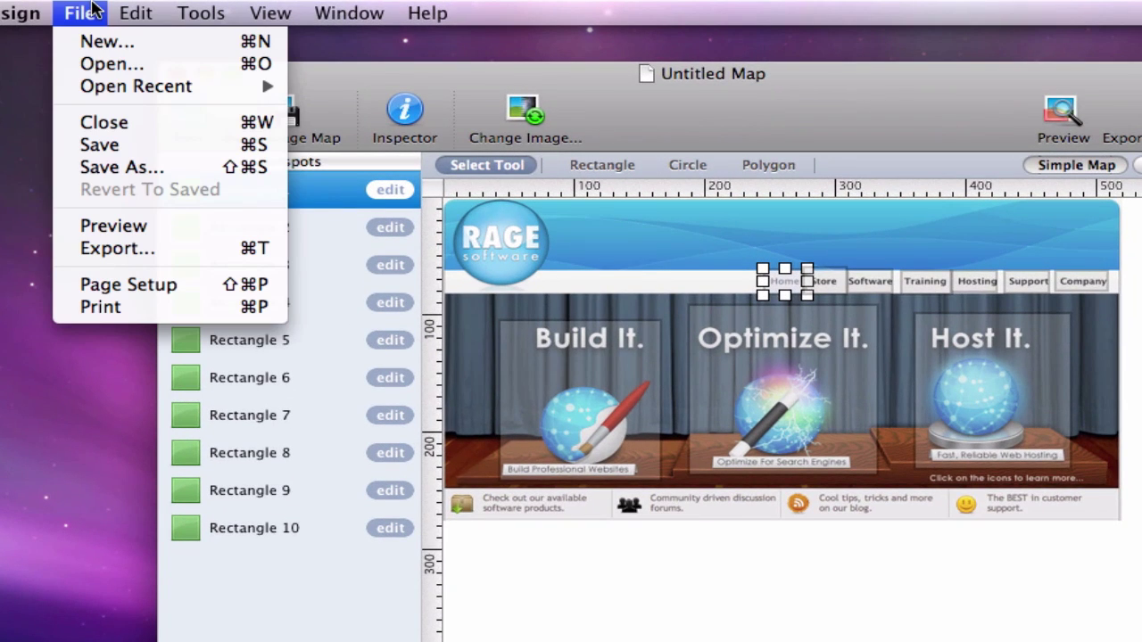
click(125, 251)
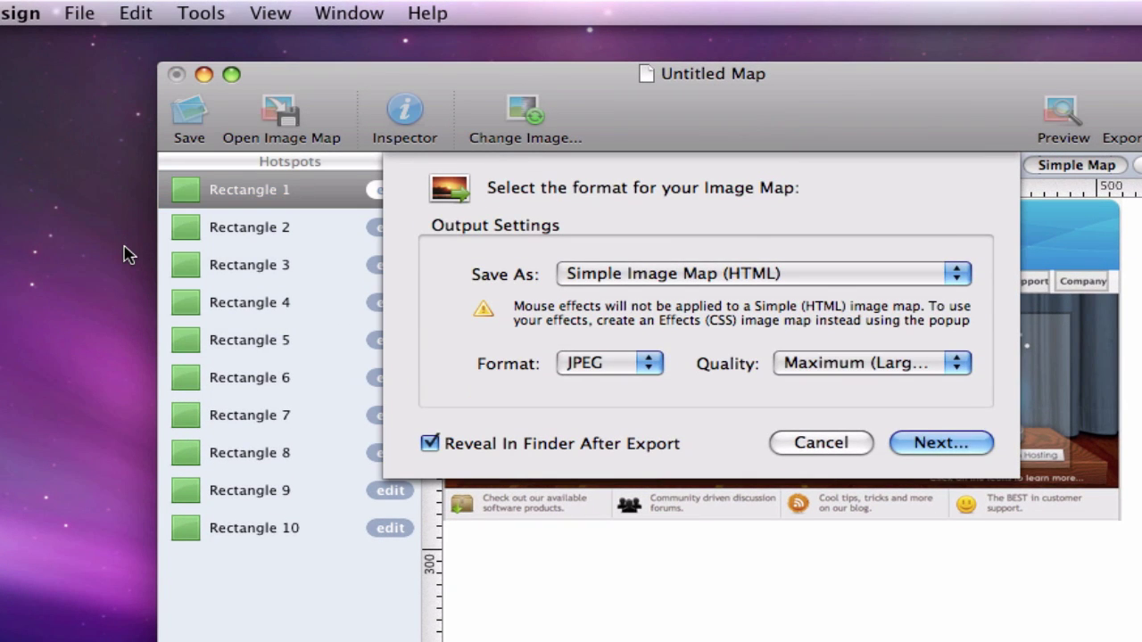
click(958, 274)
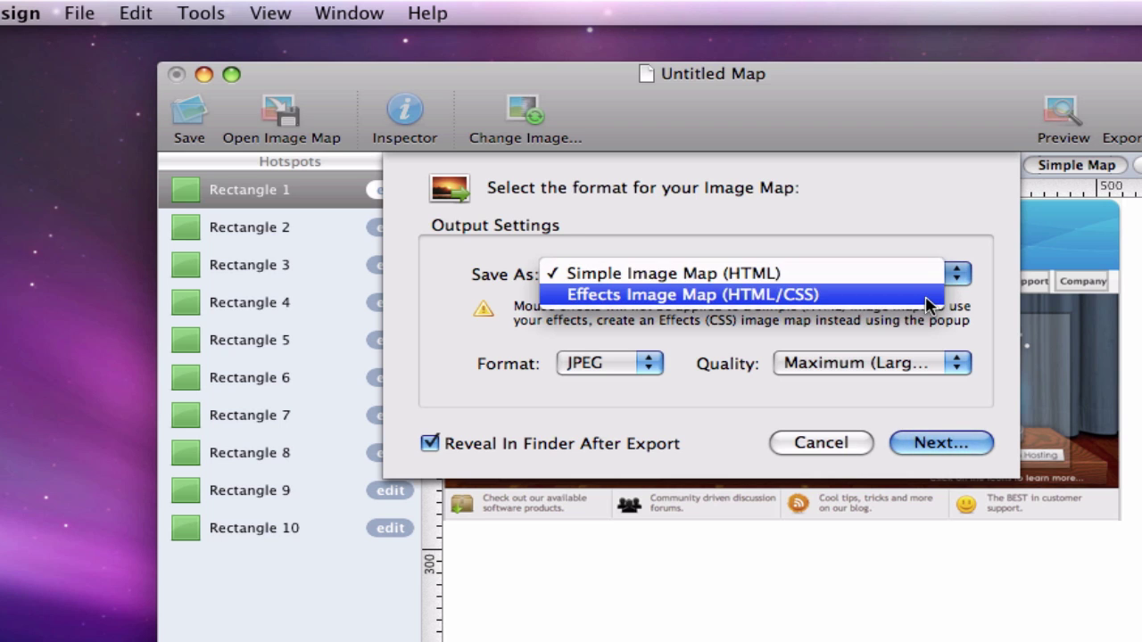
click(926, 300)
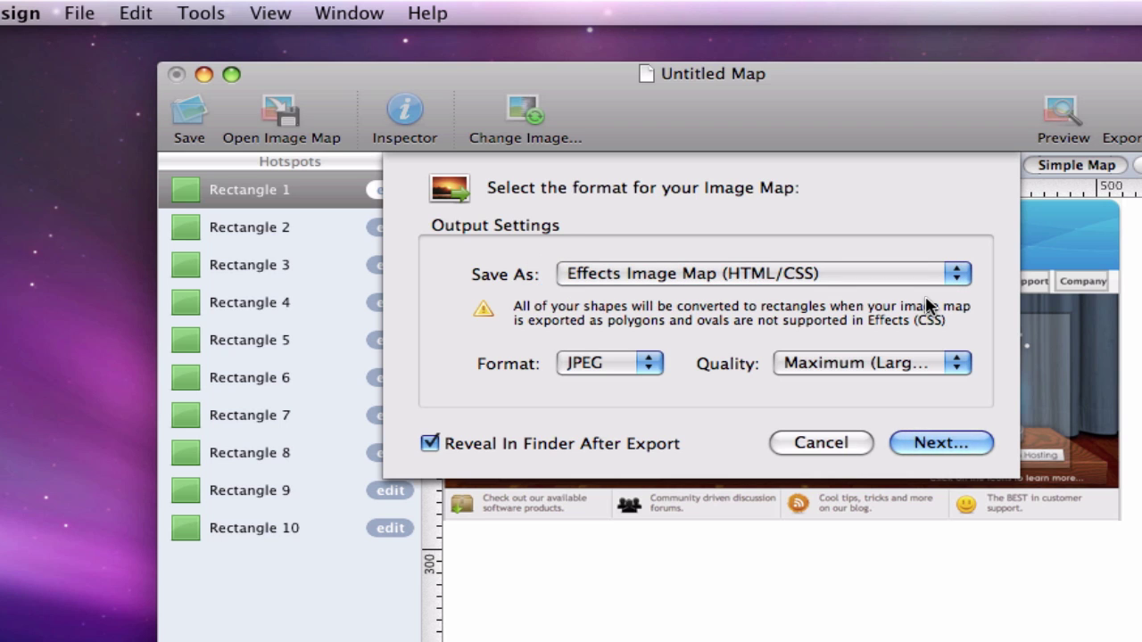
click(956, 362)
click(954, 342)
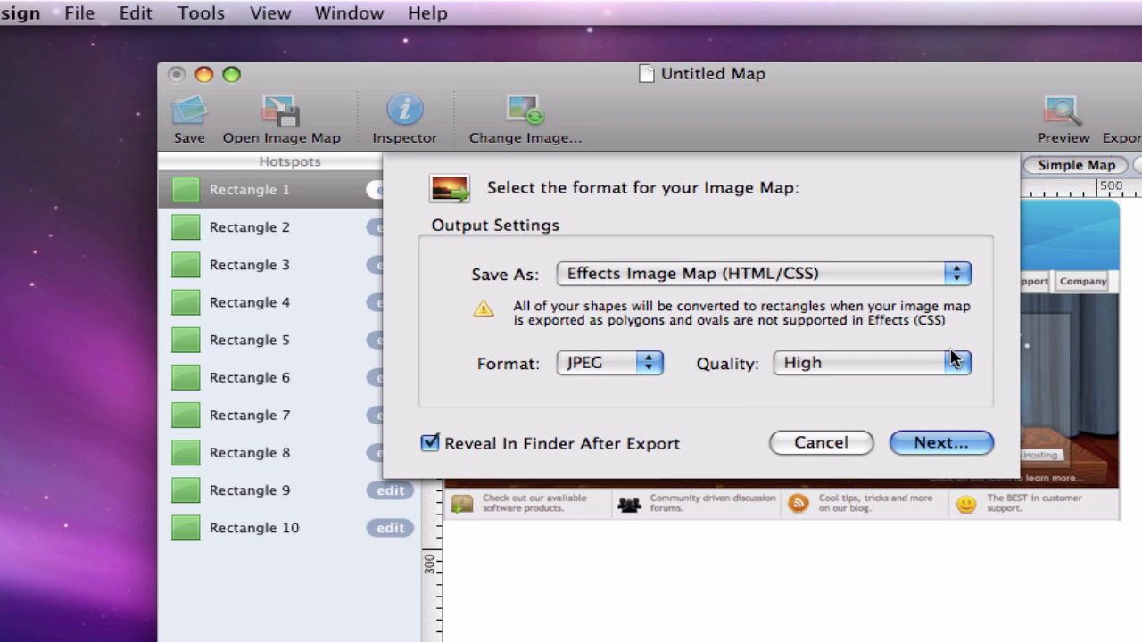
click(957, 363)
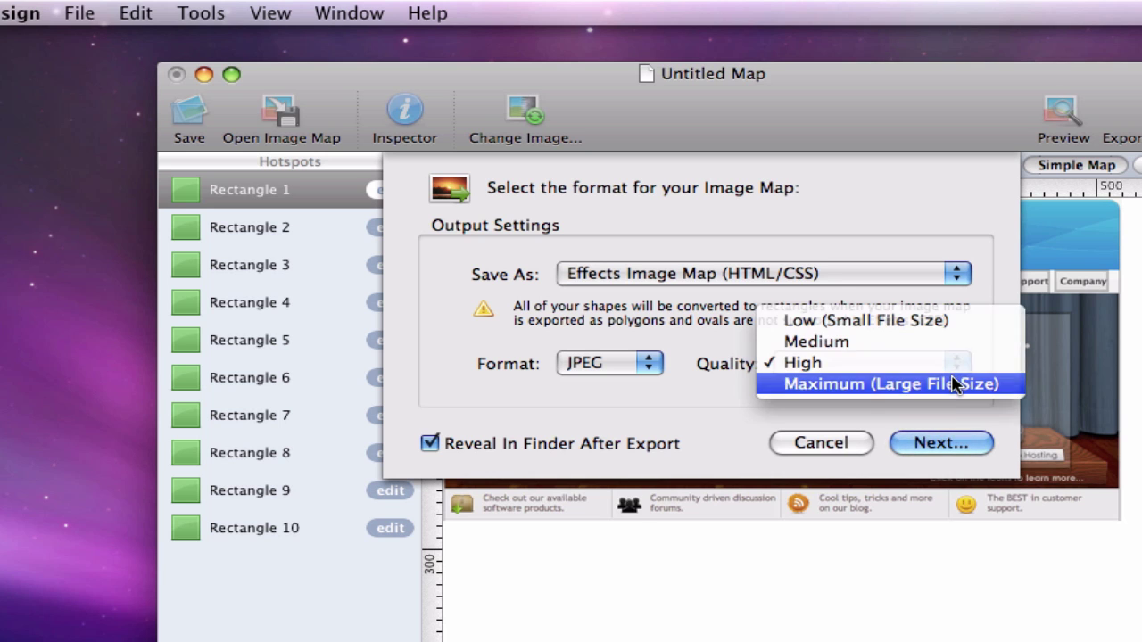
click(955, 383)
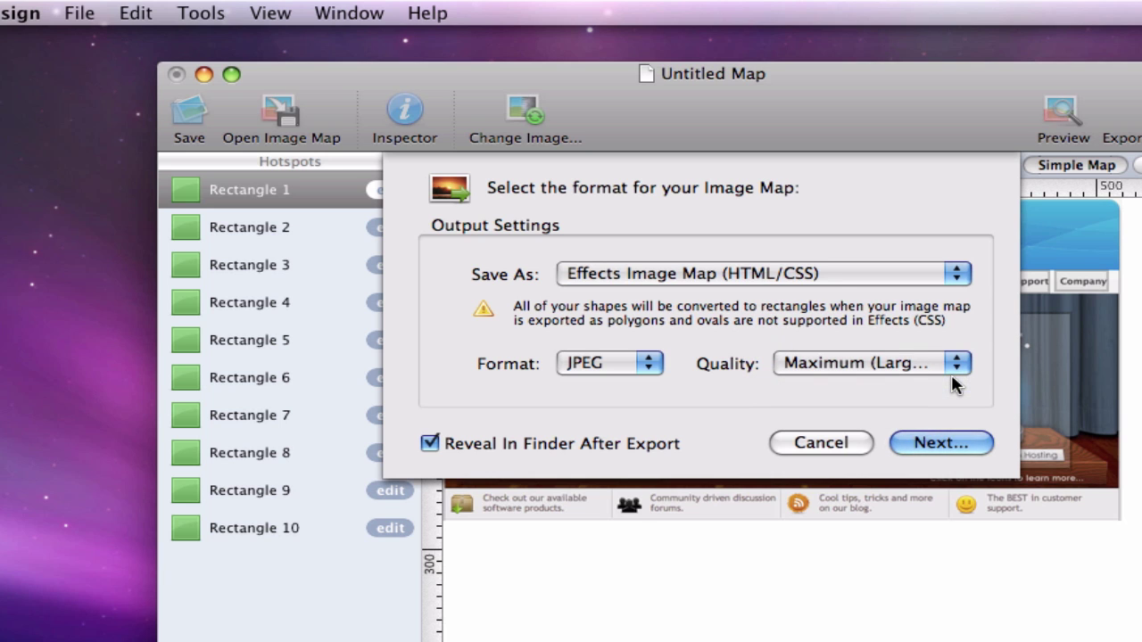
click(948, 441)
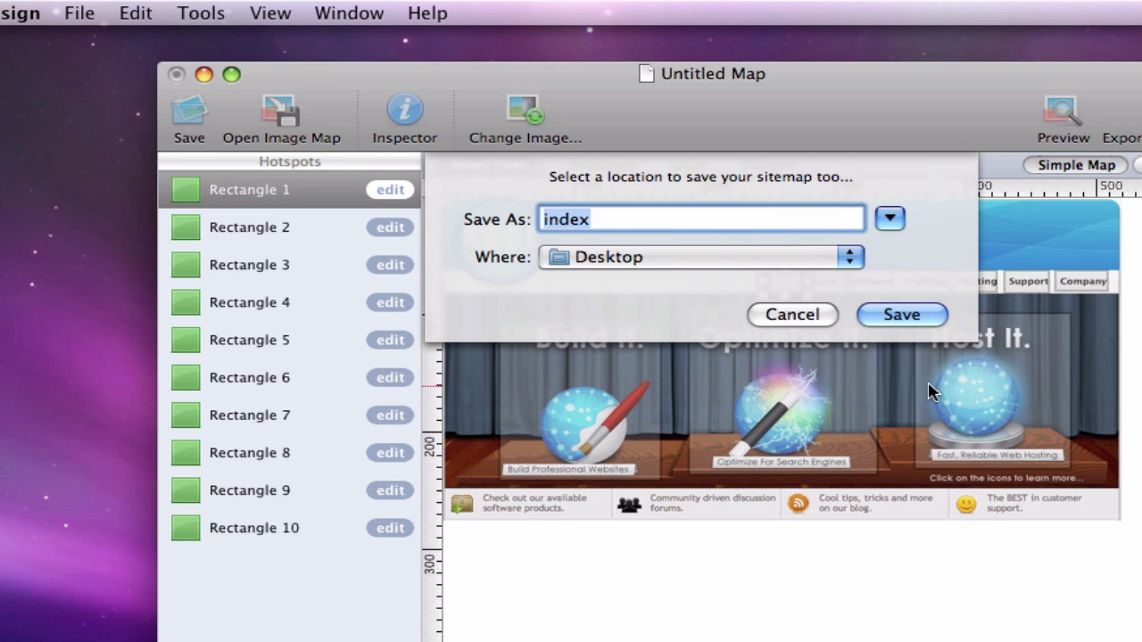
click(903, 314)
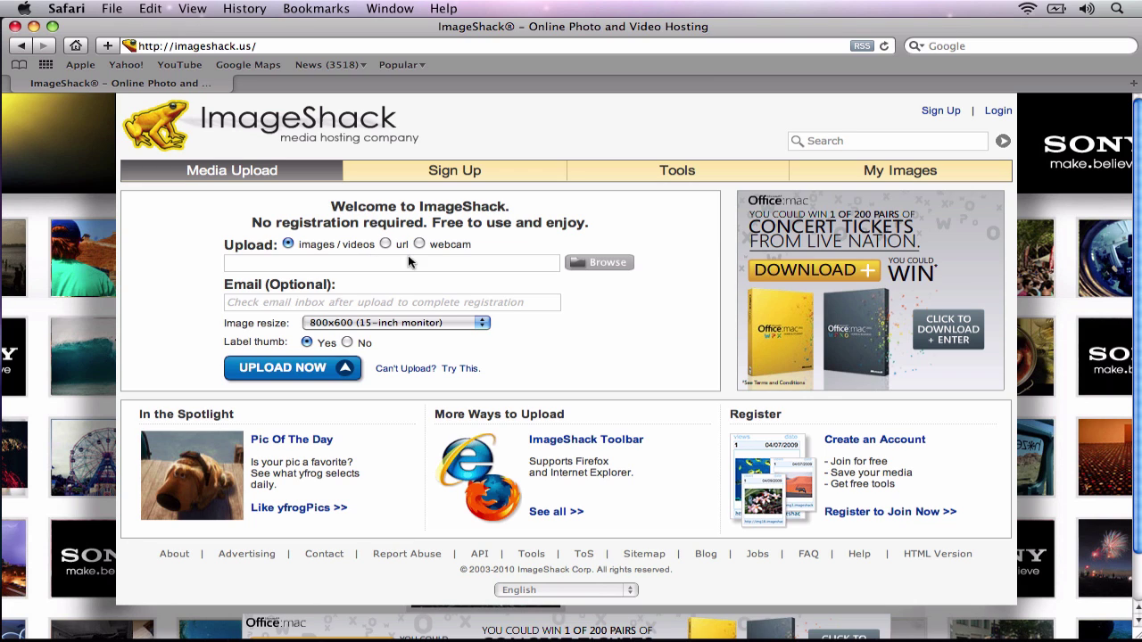
Upload rage_css_imagemap0.jpg from the exported images folder to ImageShack
click(574, 265)
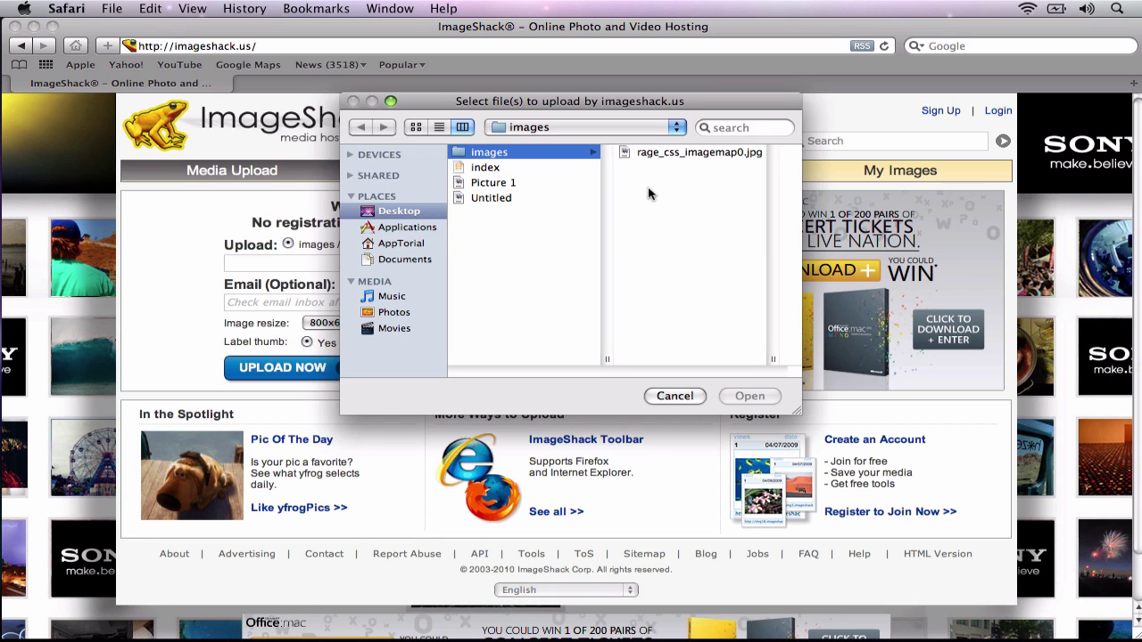
click(672, 153)
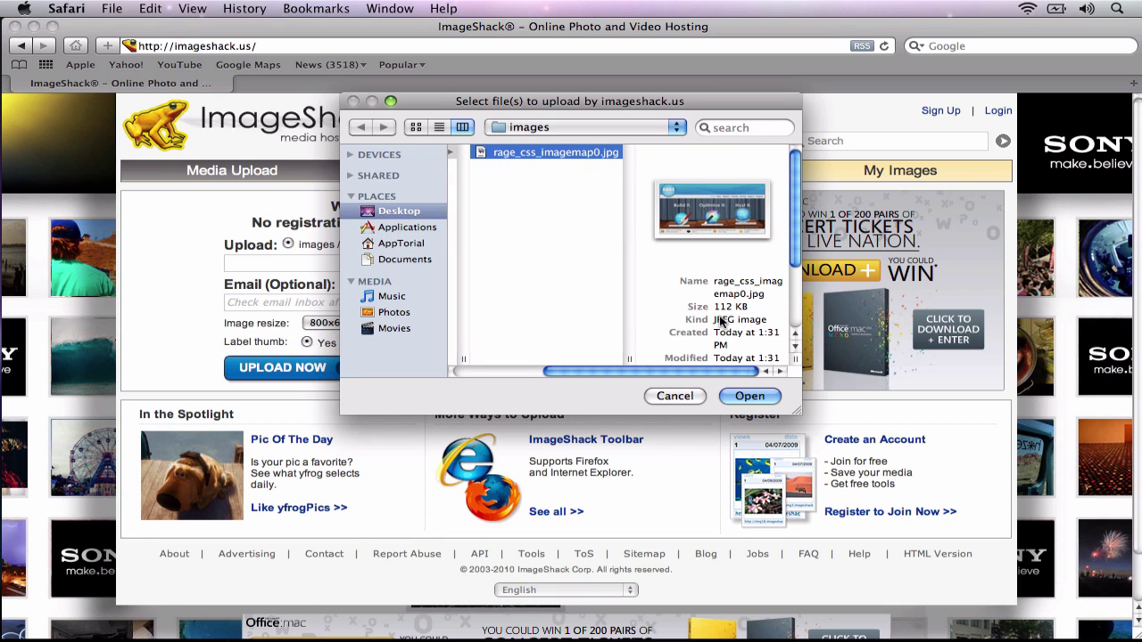
click(752, 395)
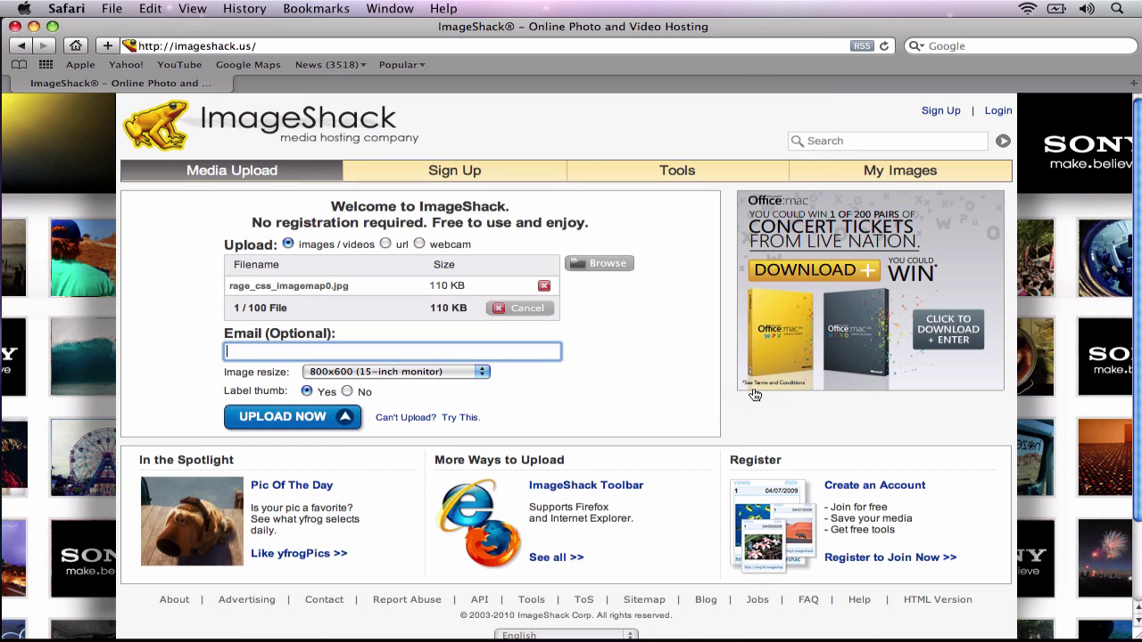
click(313, 419)
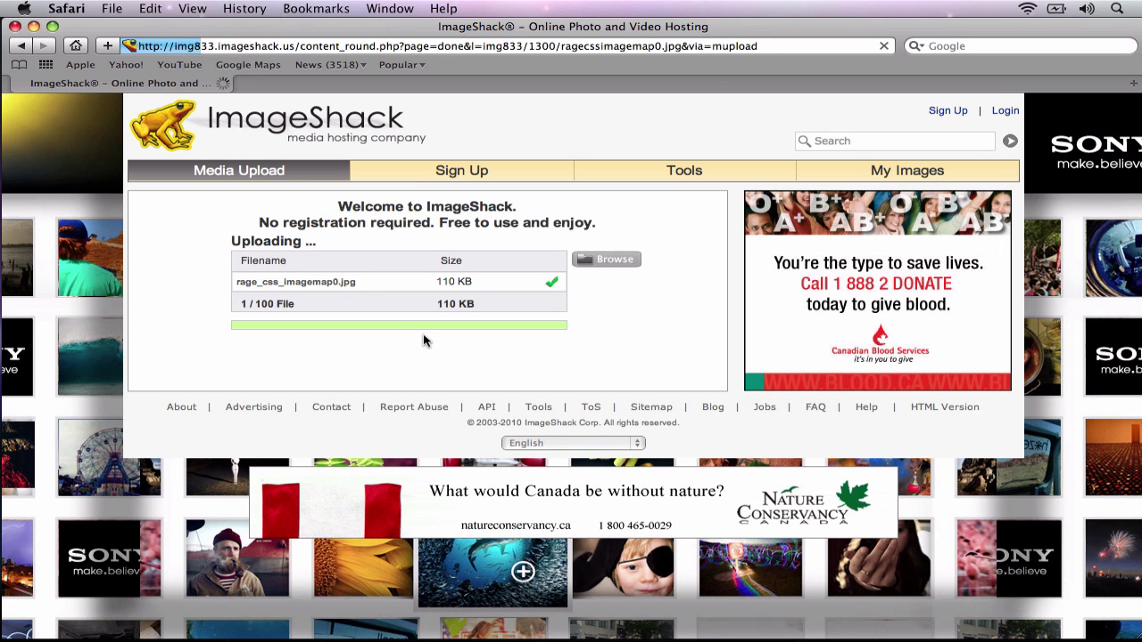
Copy the uploaded image's share link and load it in the address bar
scroll(346, 360, down, 2)
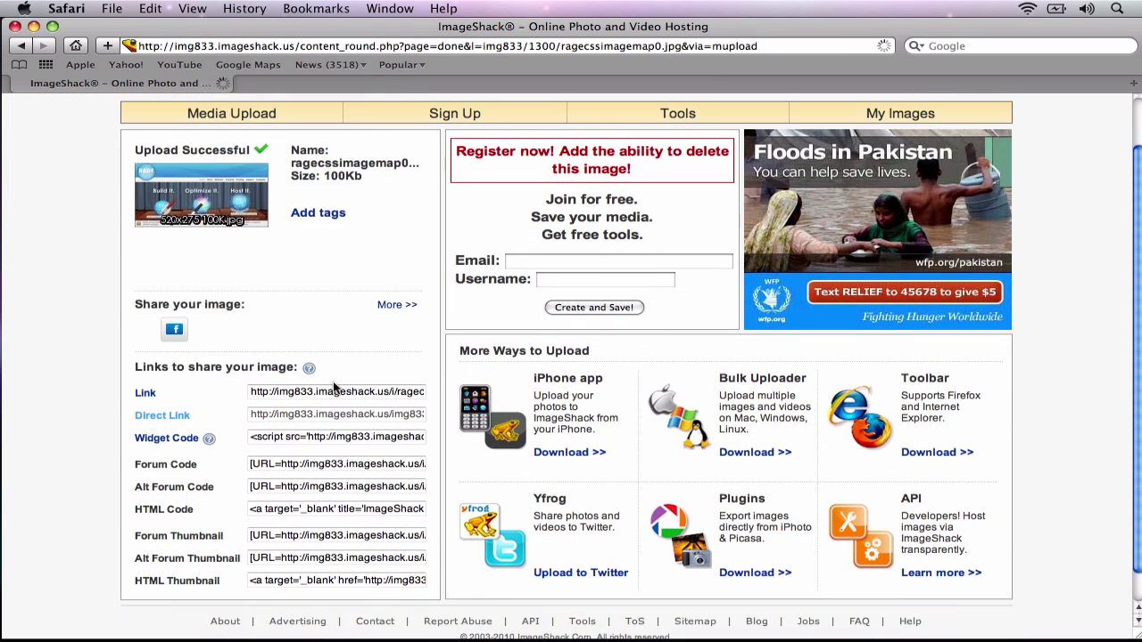
click(335, 393)
right_click(335, 395)
click(369, 478)
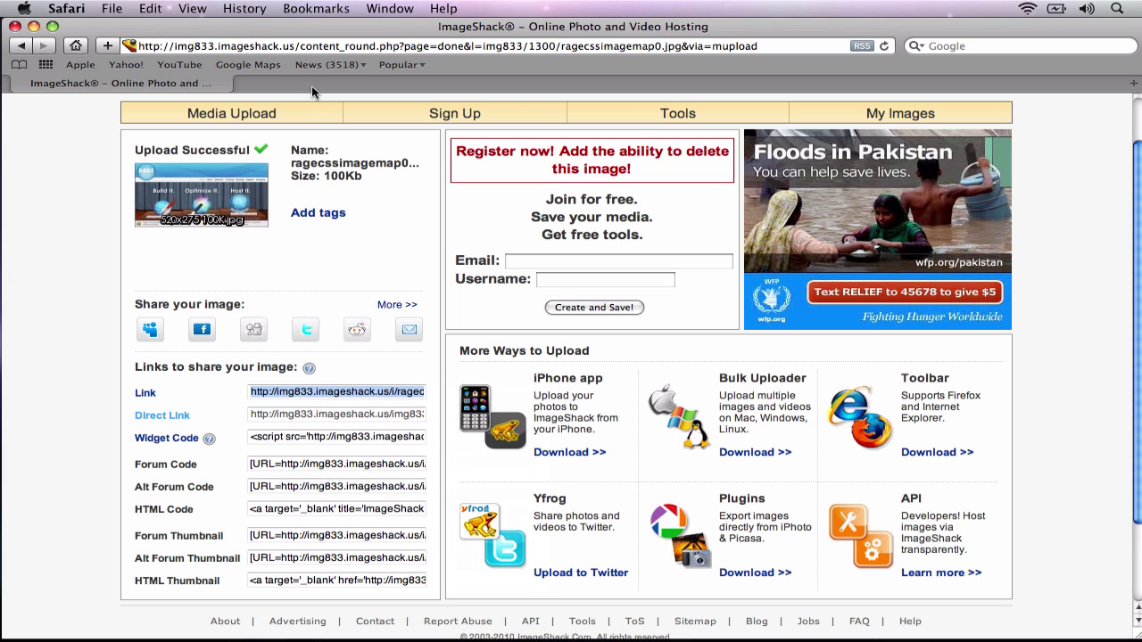
click(308, 47)
right_click(308, 46)
click(340, 174)
key(Return)
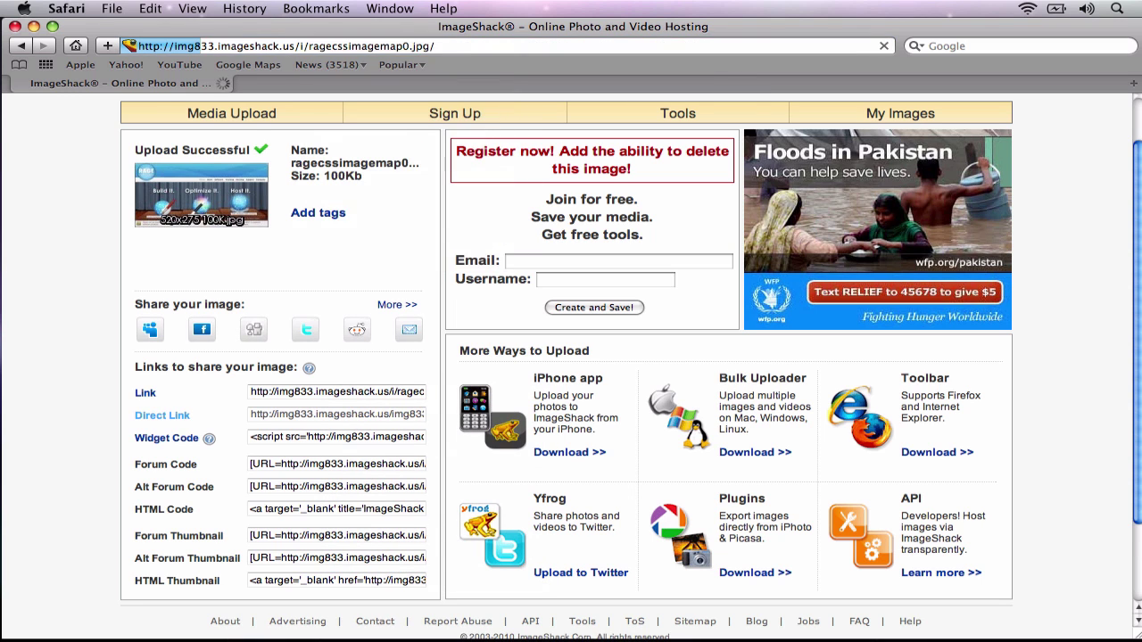
Copy the web address of the hosted image-map picture
scroll(351, 208, down, 1)
scroll(351, 208, down, 2)
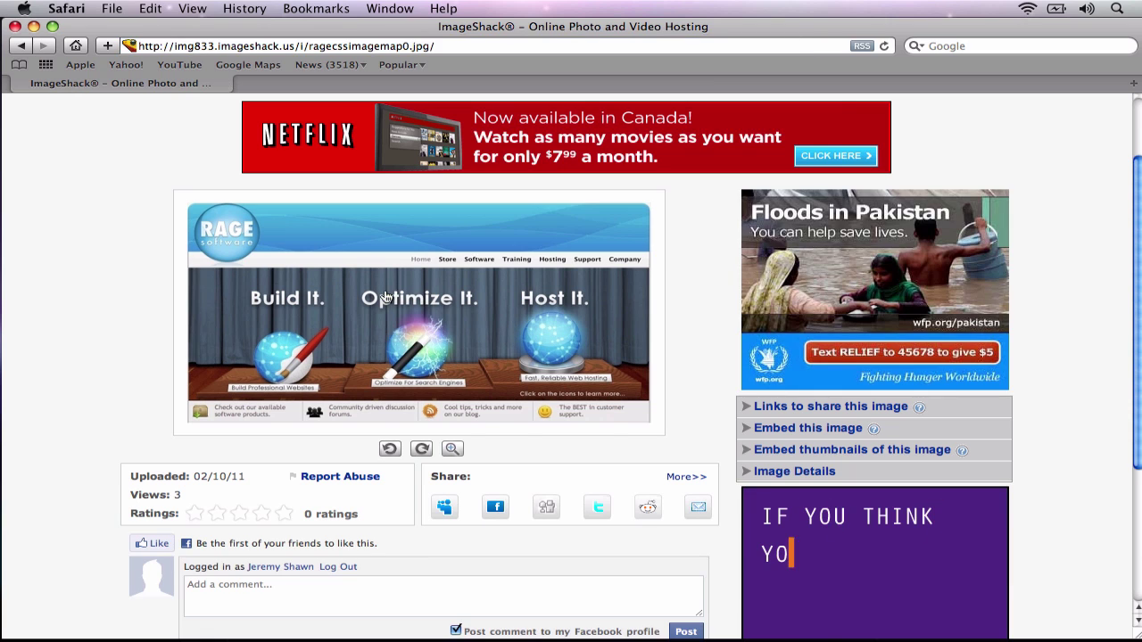
right_click(387, 291)
click(448, 409)
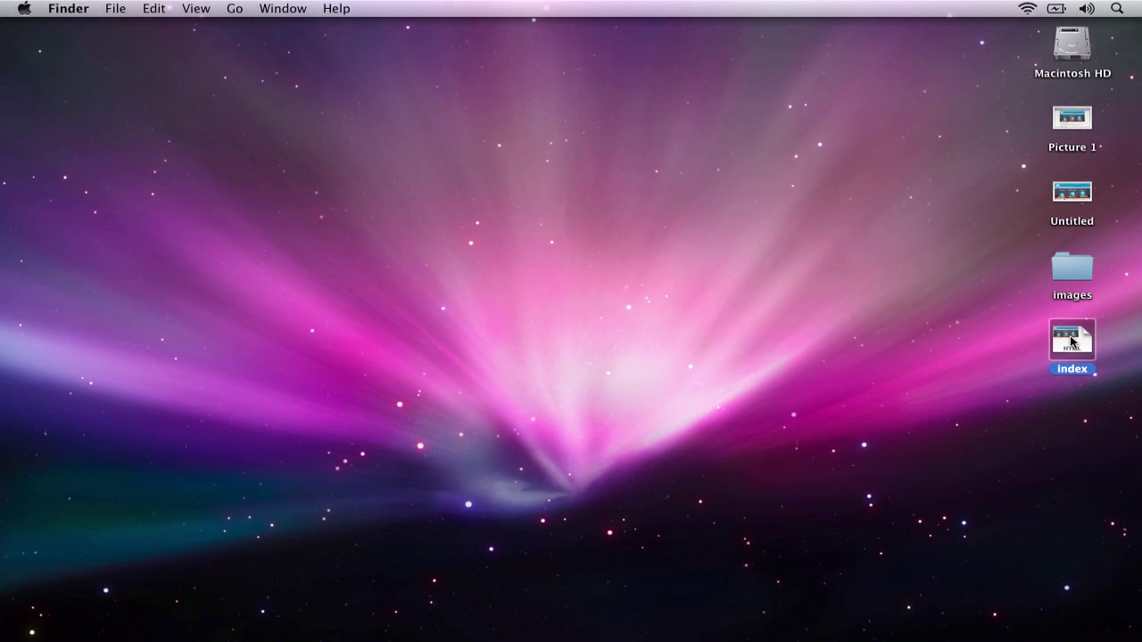
In index.html, swap the images/ background path for the ImageShack URL and copy the code from <style> onward
double_click(1072, 340)
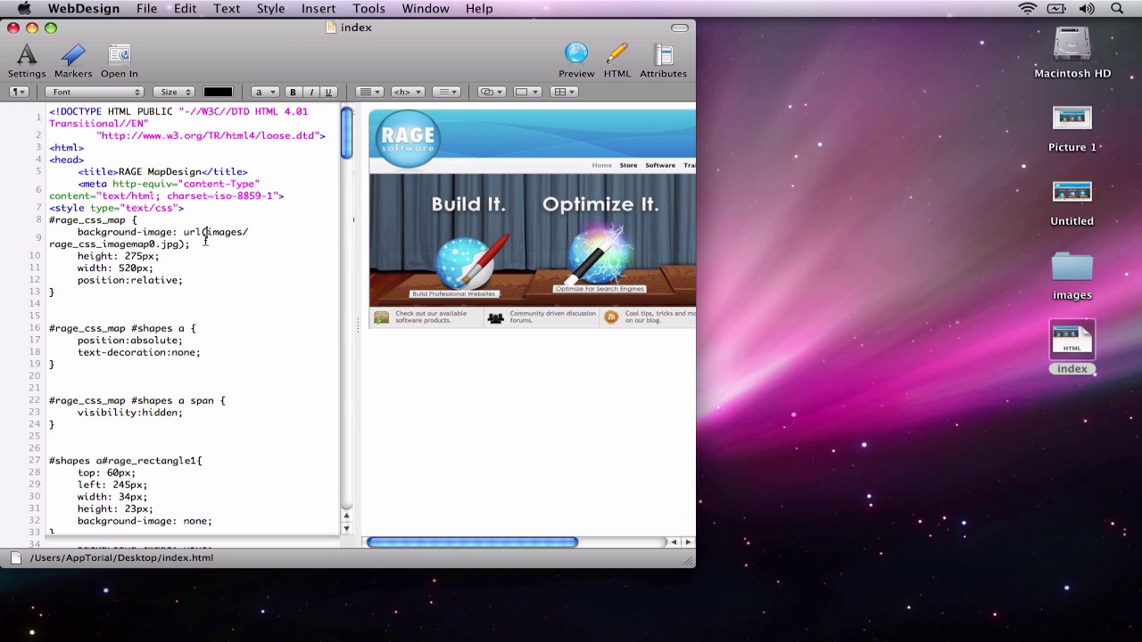
mouse_move(206, 235)
mouse_down()
mouse_move(172, 244)
mouse_move(185, 239)
mouse_up()
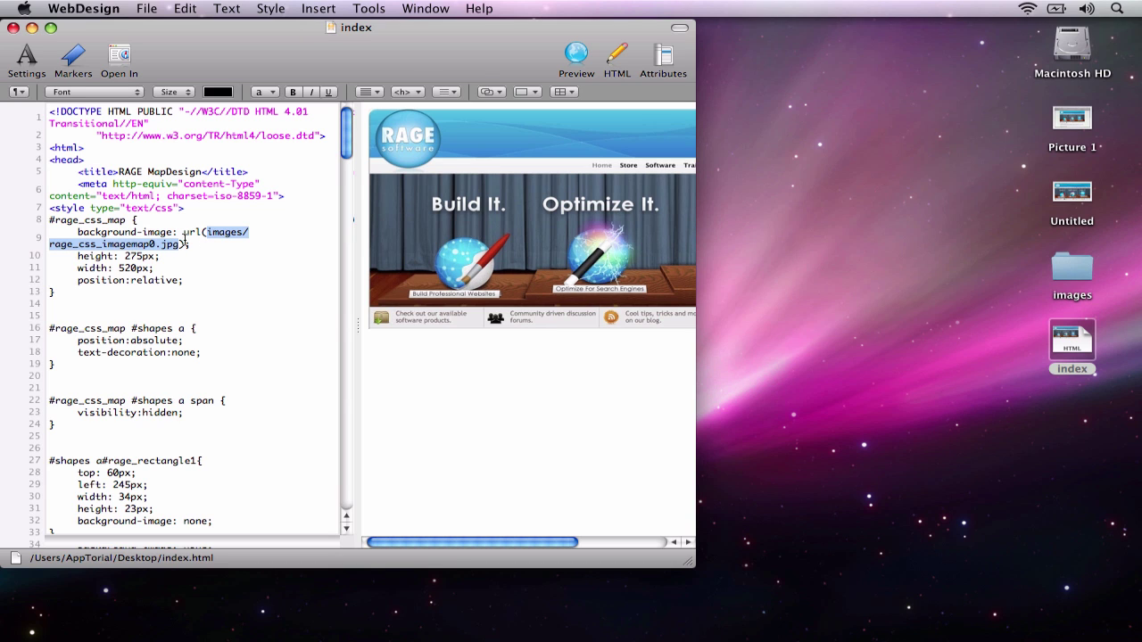
click(183, 8)
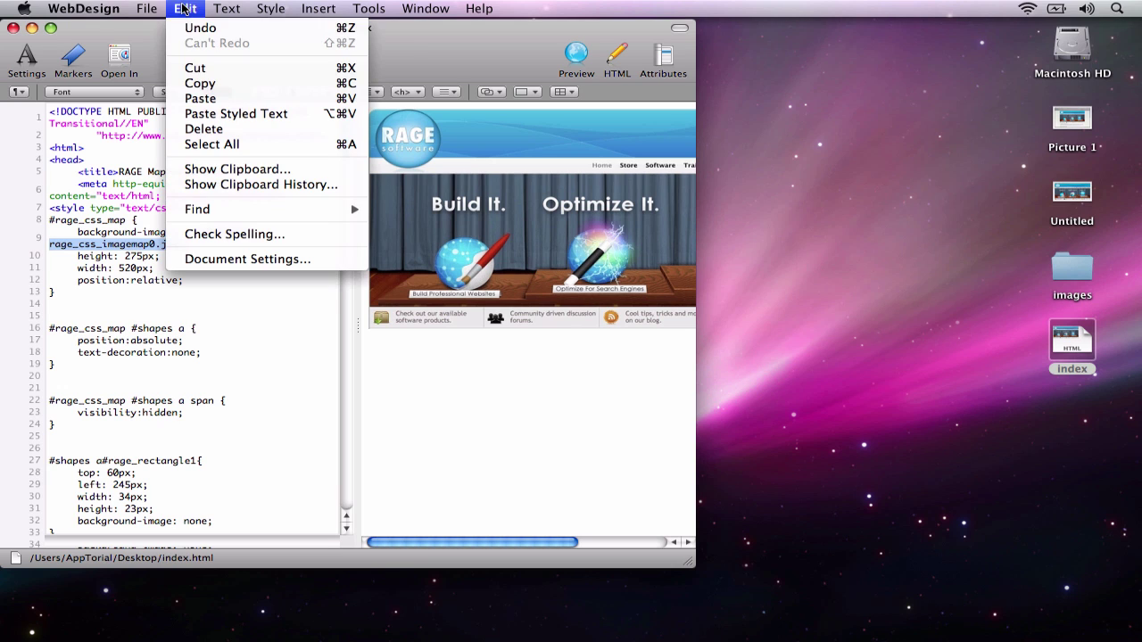
click(198, 98)
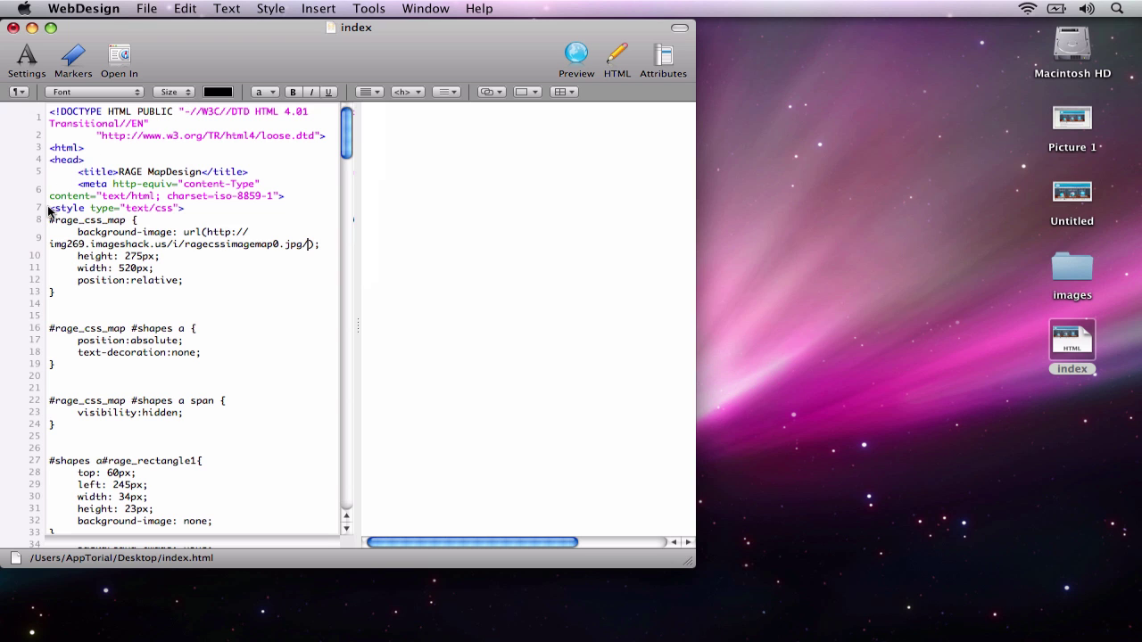
drag(49, 210, 125, 494)
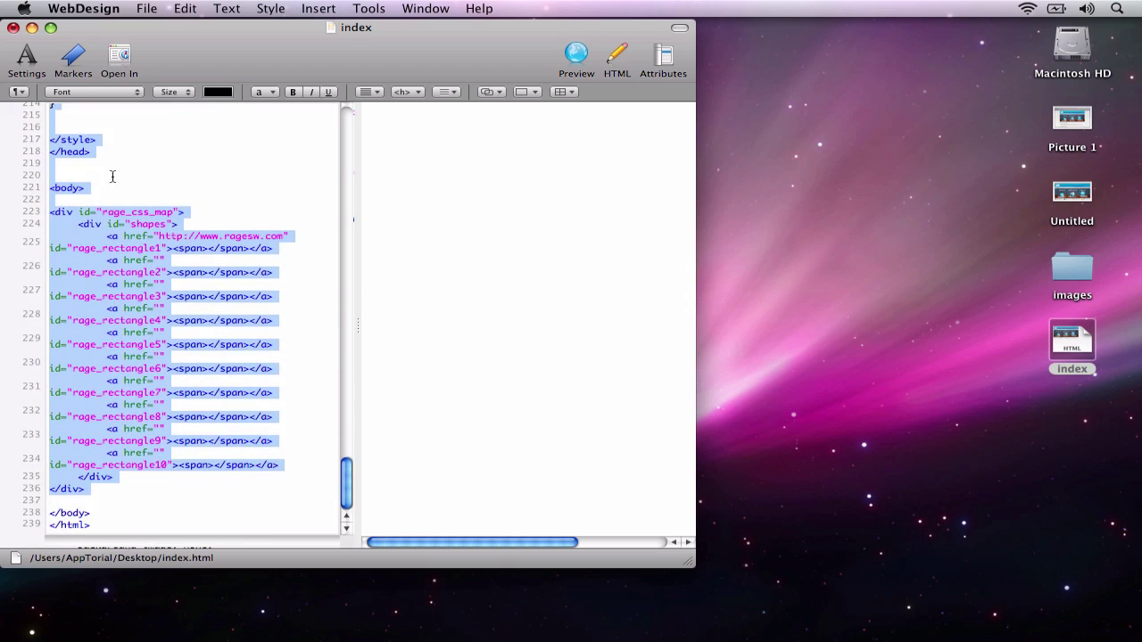
click(191, 16)
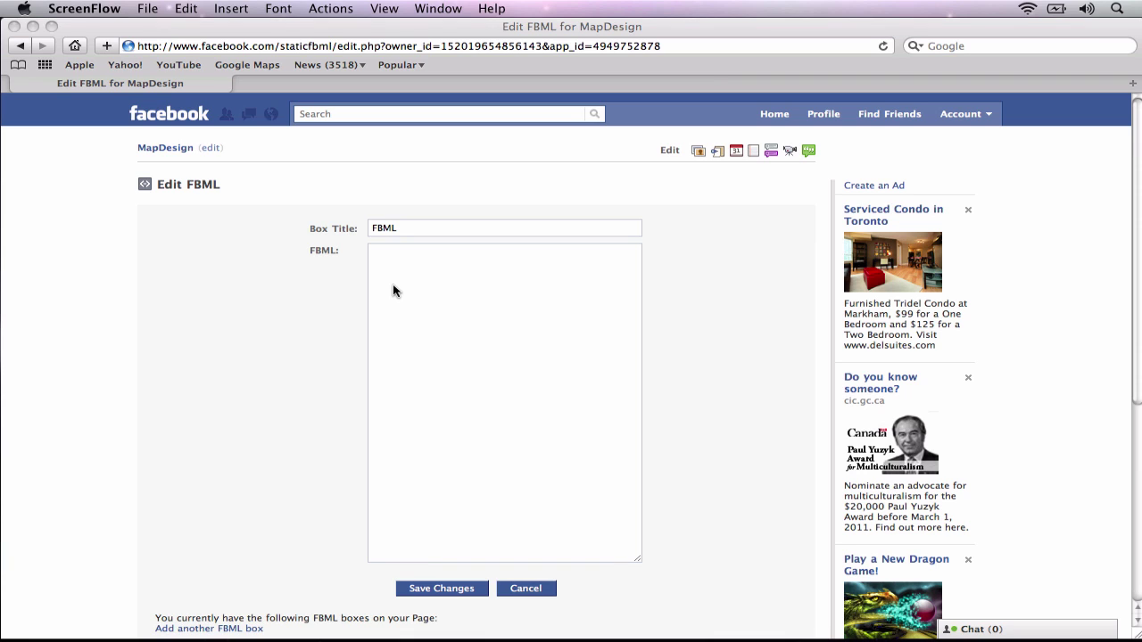
Paste the image-map code into the FBML box and delete the <body> tag
click(393, 291)
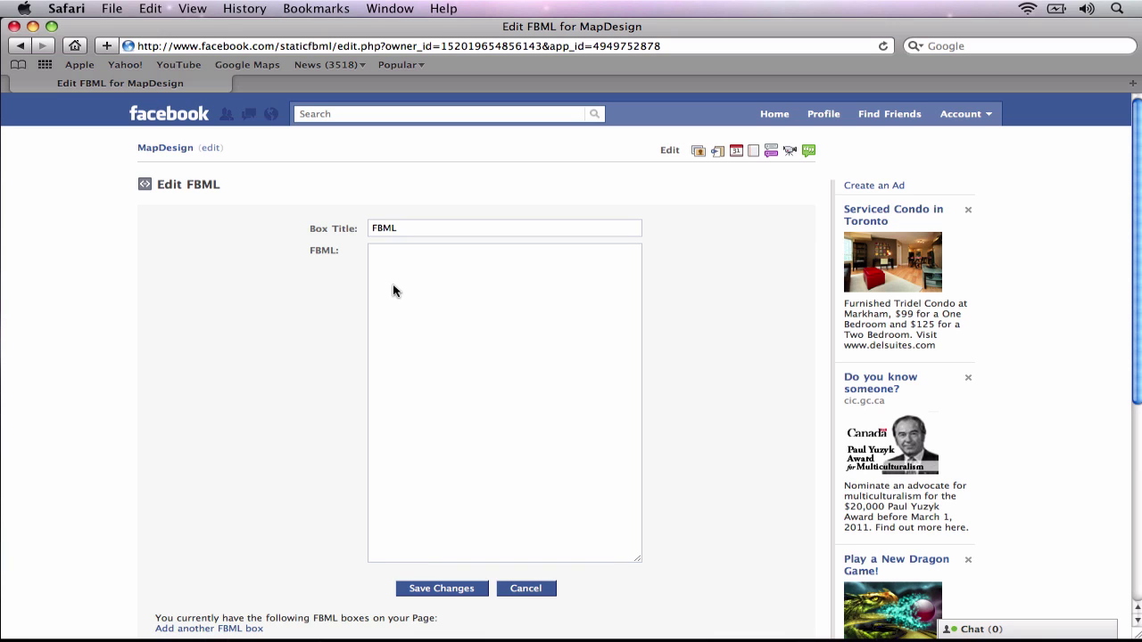
click(406, 266)
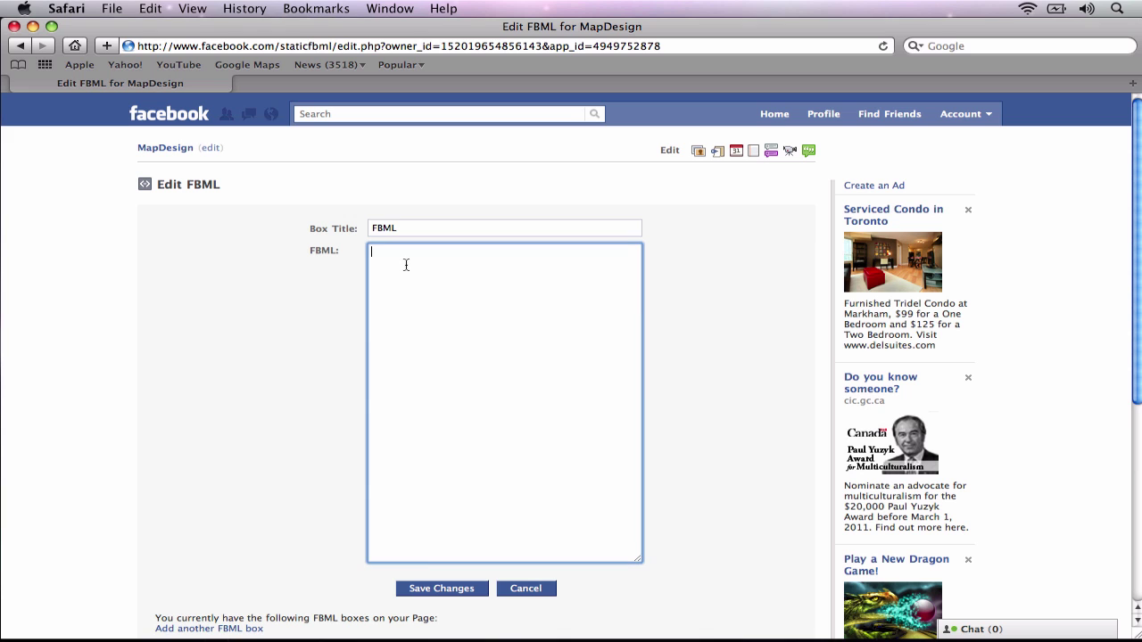
right_click(406, 262)
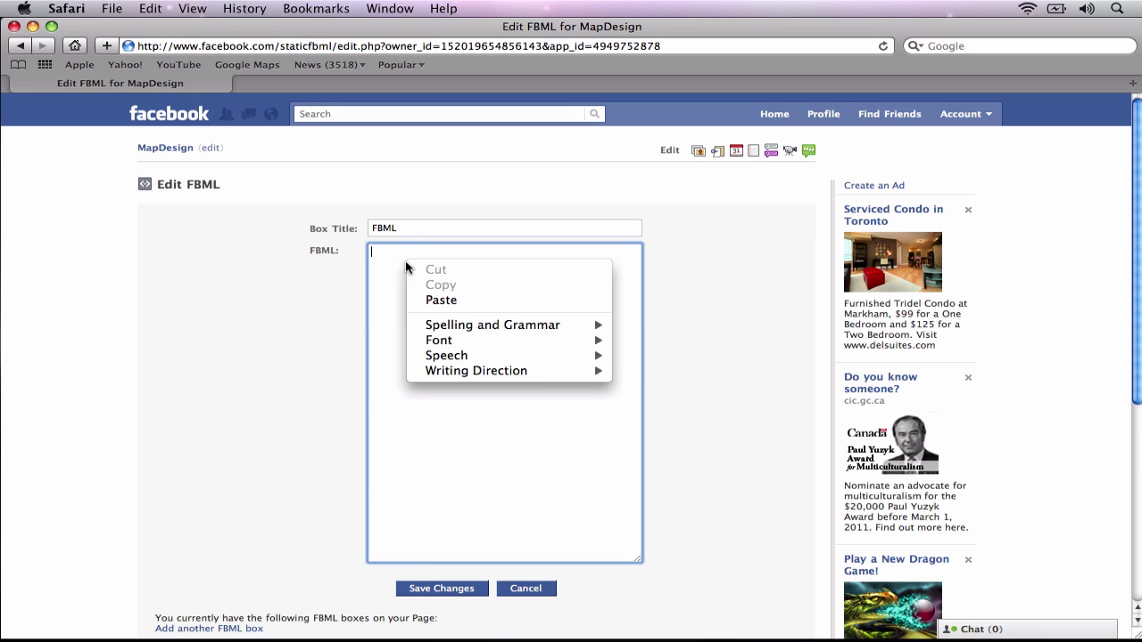
click(437, 300)
scroll(436, 402, down, 10)
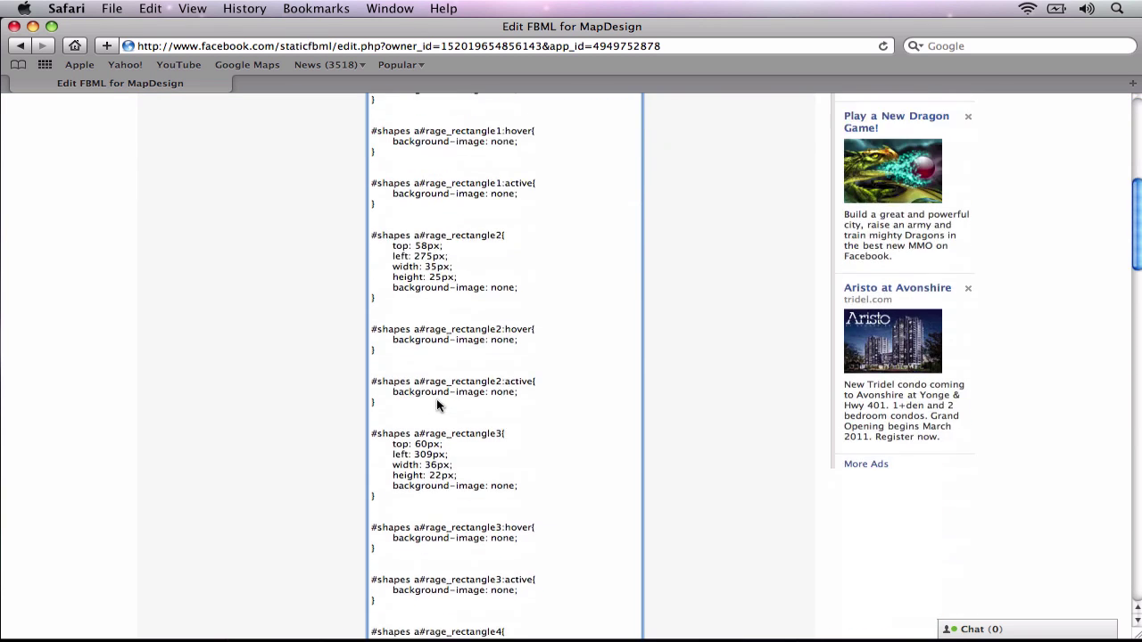
scroll(436, 402, down, 15)
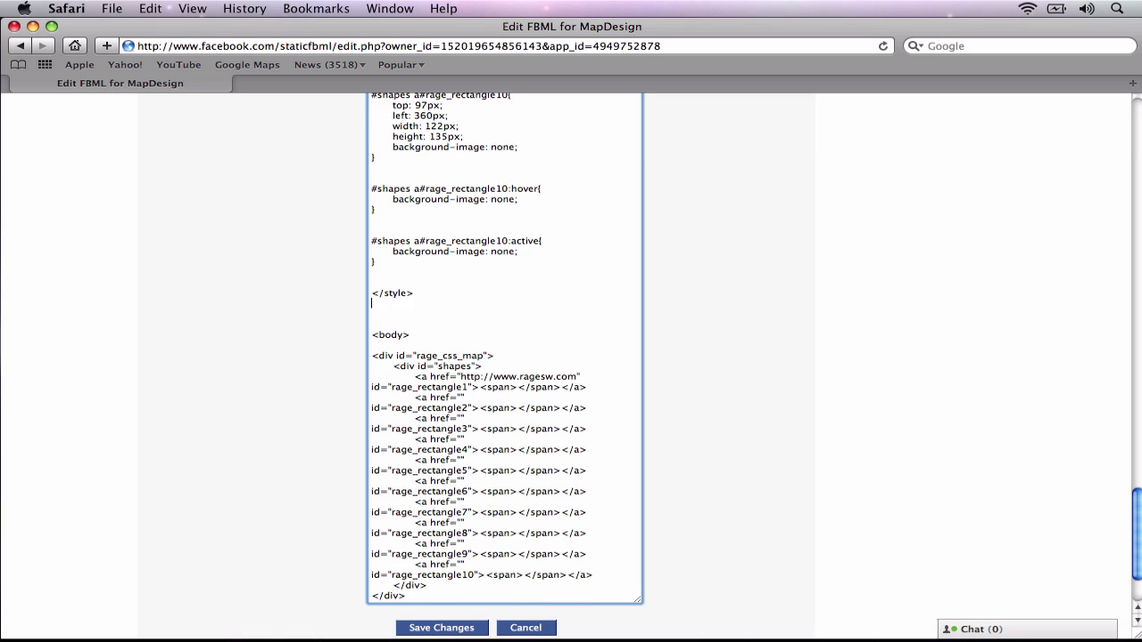
key(BackSpace)
key(BackSpace)
scroll(360, 352, up, 20)
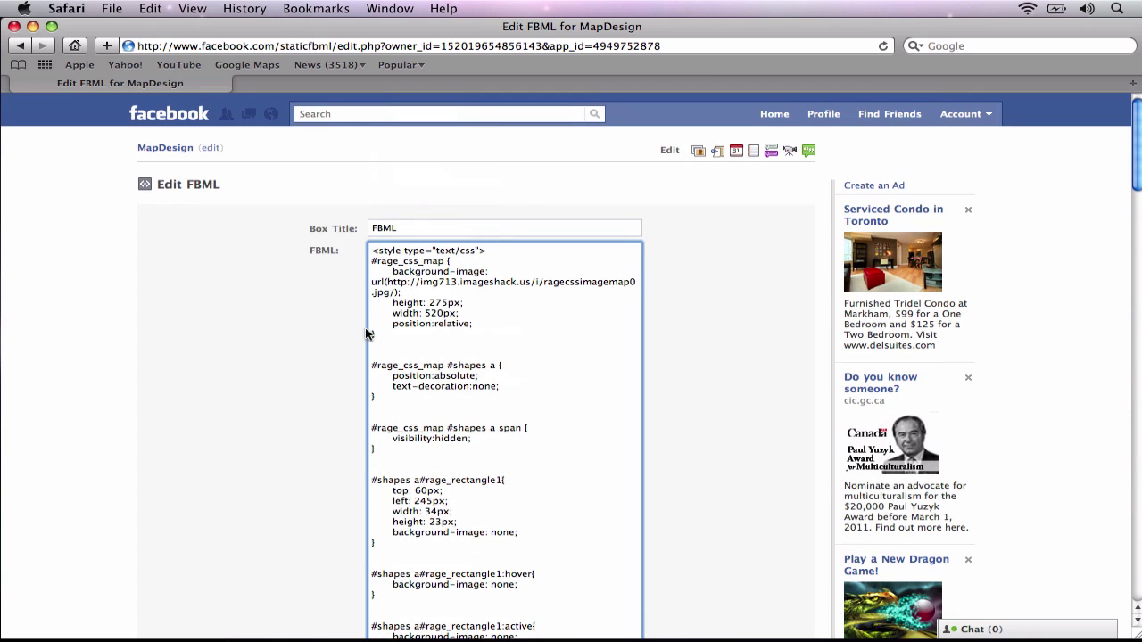
Title the box 'Welcome To RAGE Software' and save the changes
double_click(410, 226)
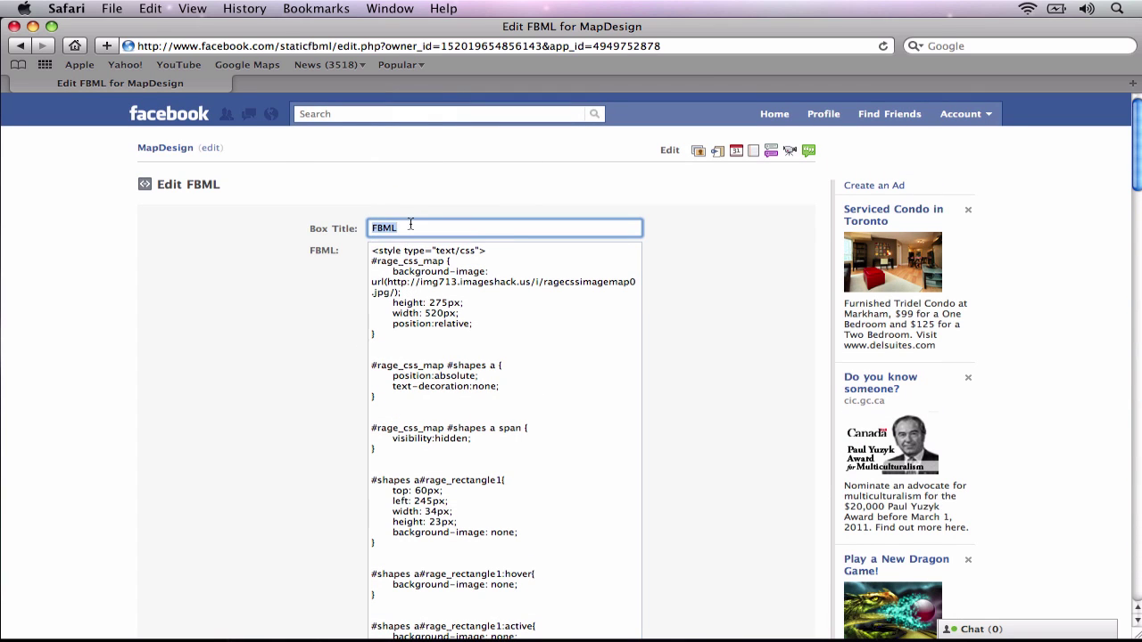
text(Welcome To RAGE Software)
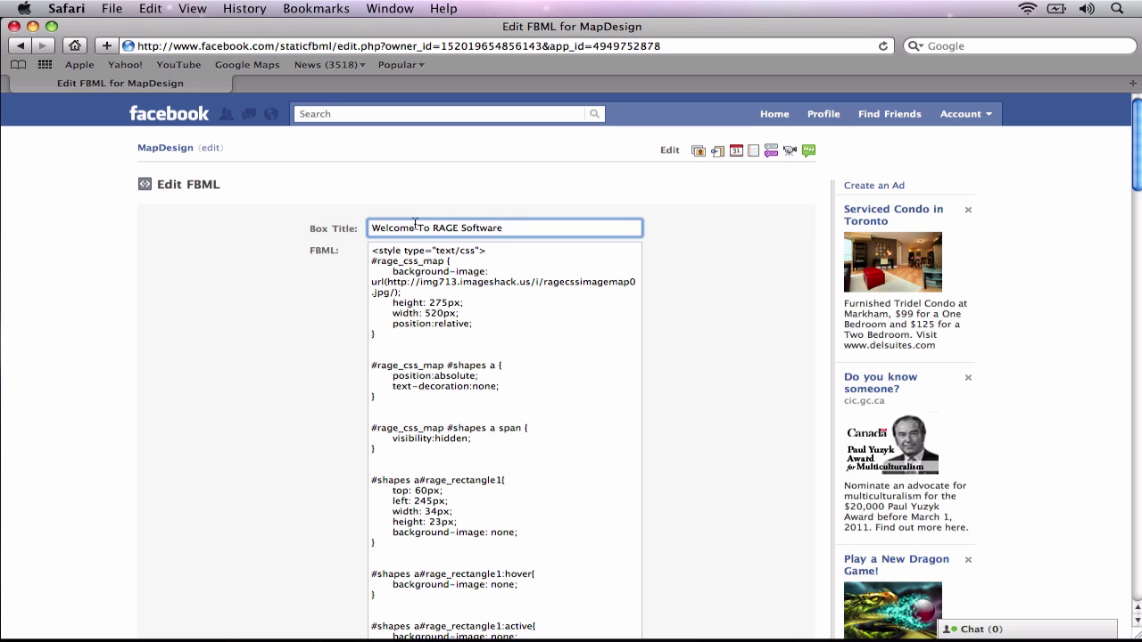
scroll(415, 225, down, 20)
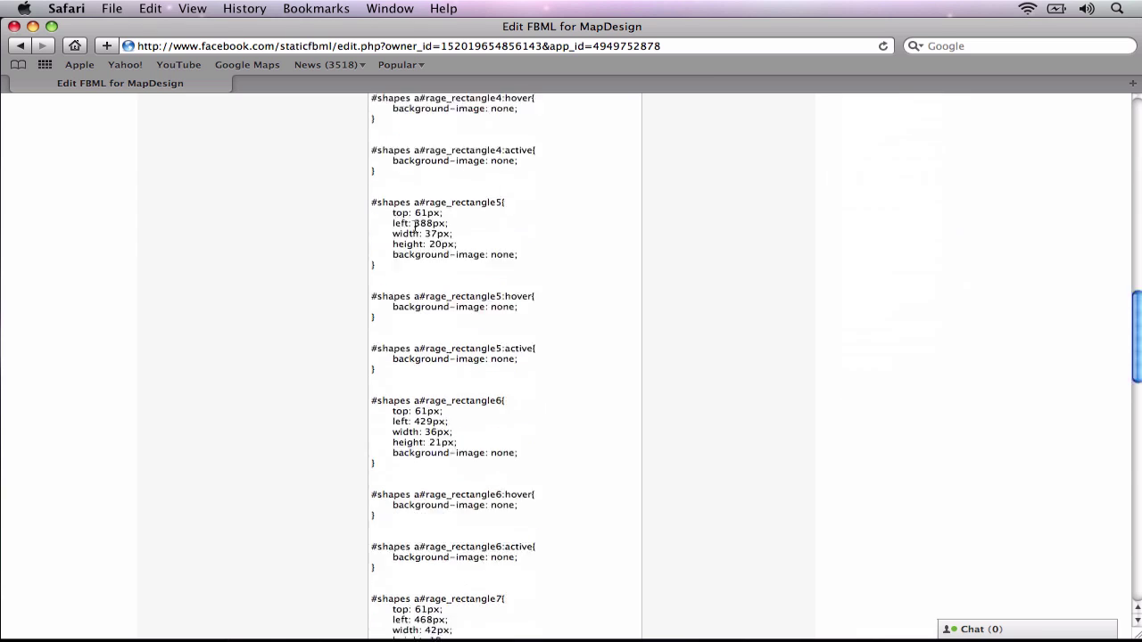
scroll(415, 225, down, 5)
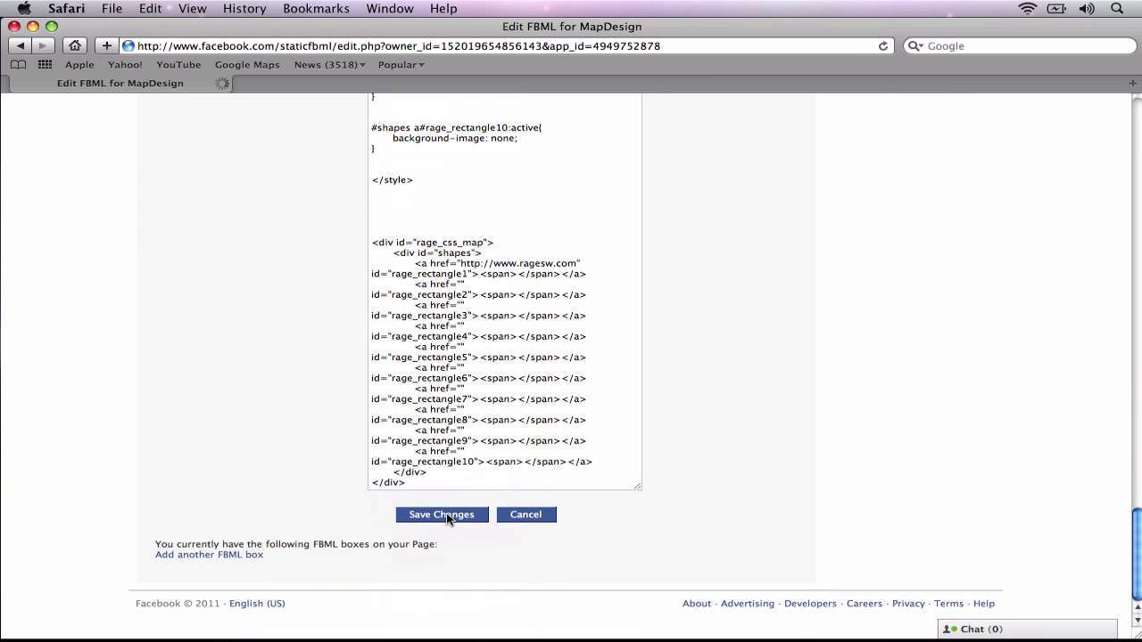
click(446, 515)
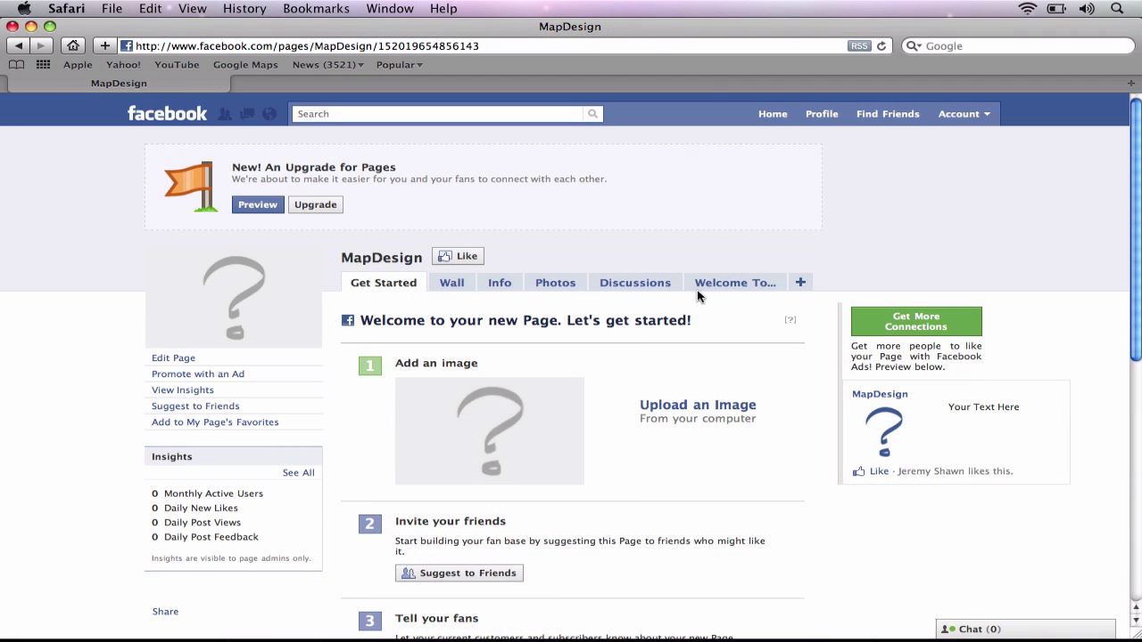
Open the Welcome To RAGE Software tab and follow the map's Home link to ragesw.com
click(707, 285)
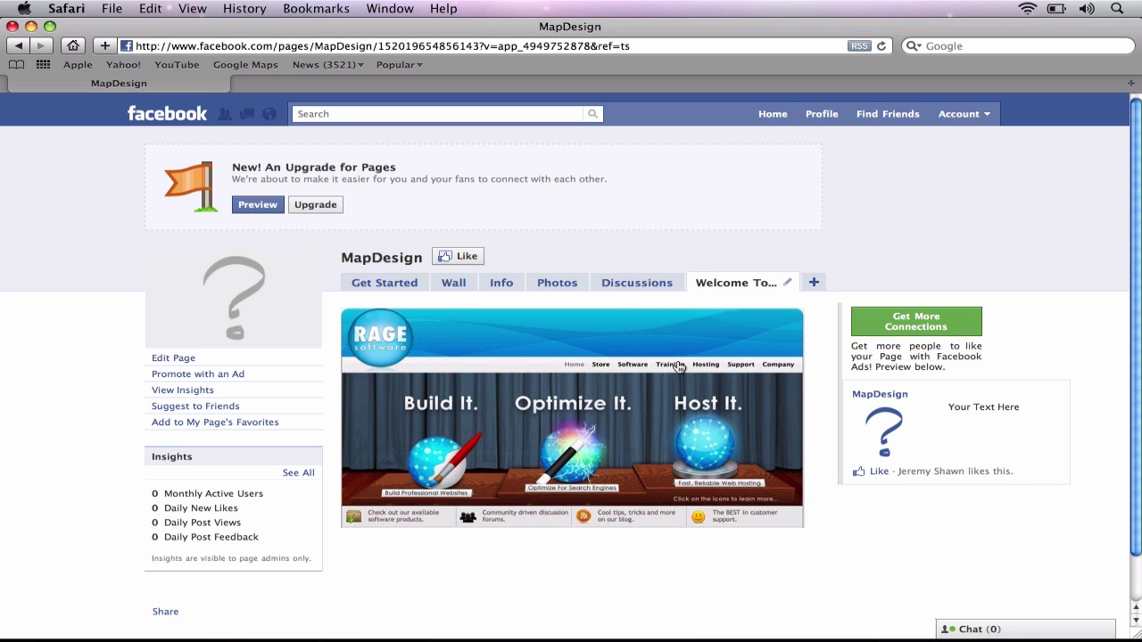
click(576, 367)
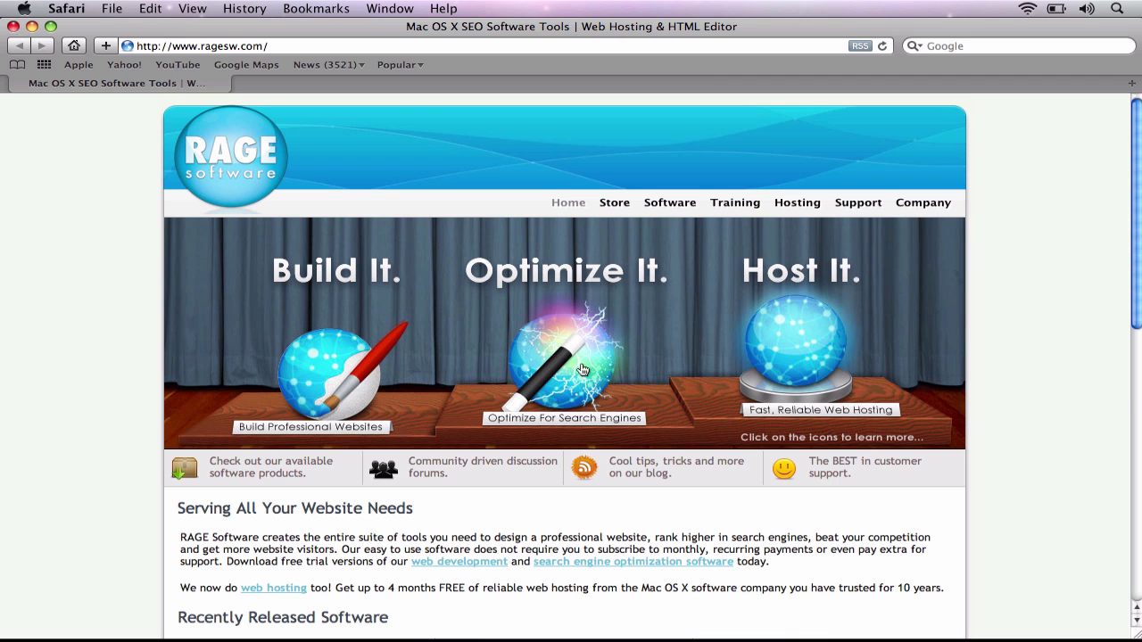
Go to the ragesw.com Training page and scroll through the SEO video courses
click(730, 205)
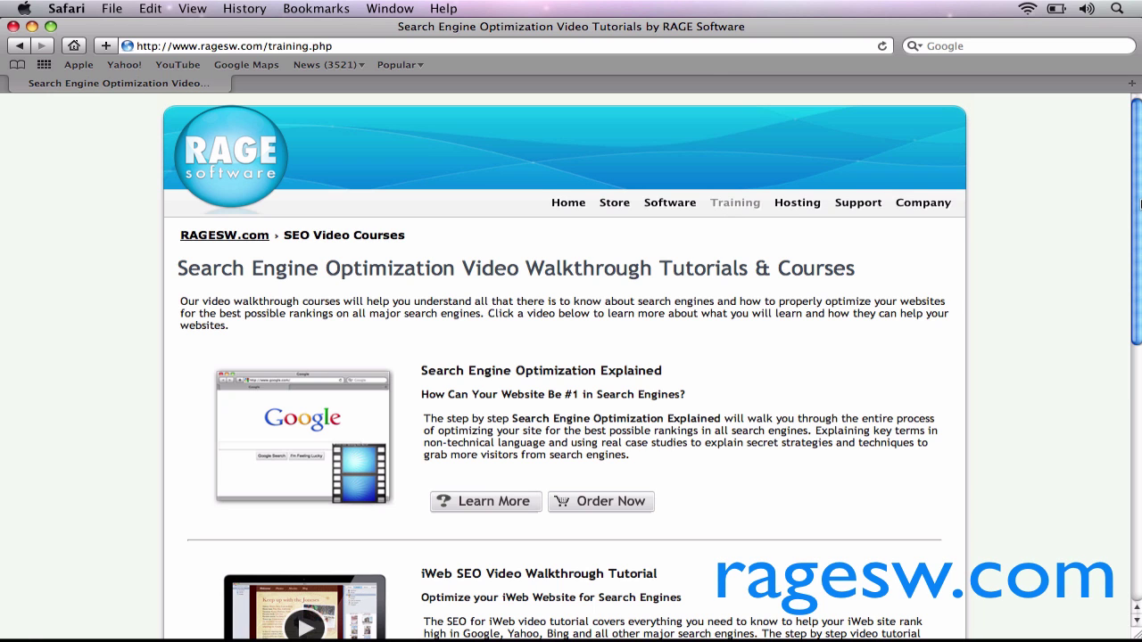
drag(1139, 203, 1139, 323)
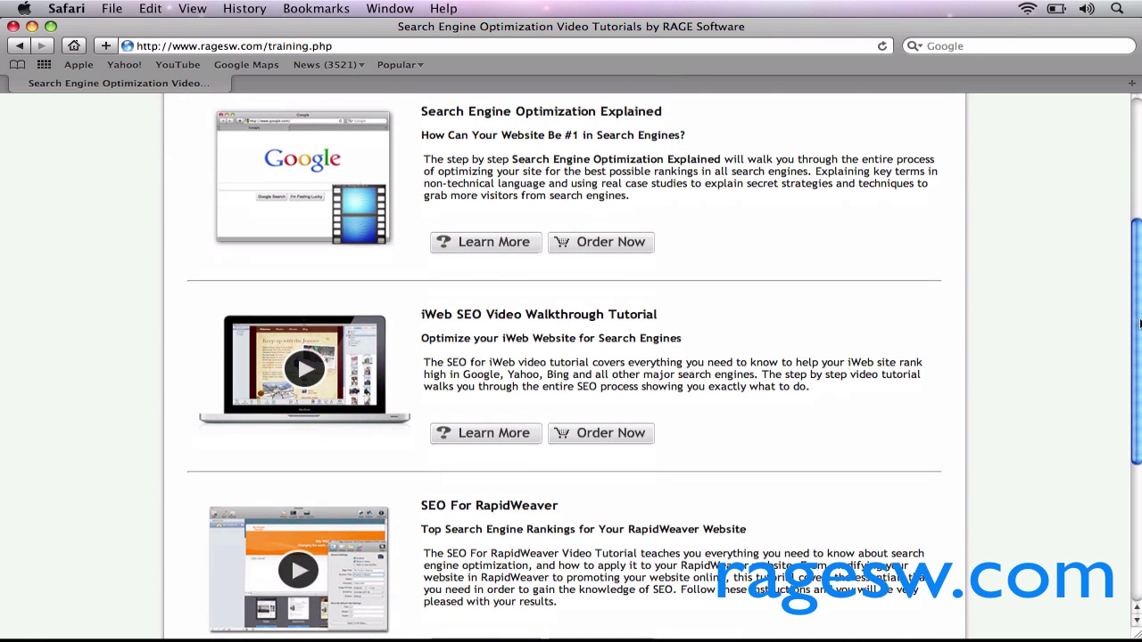